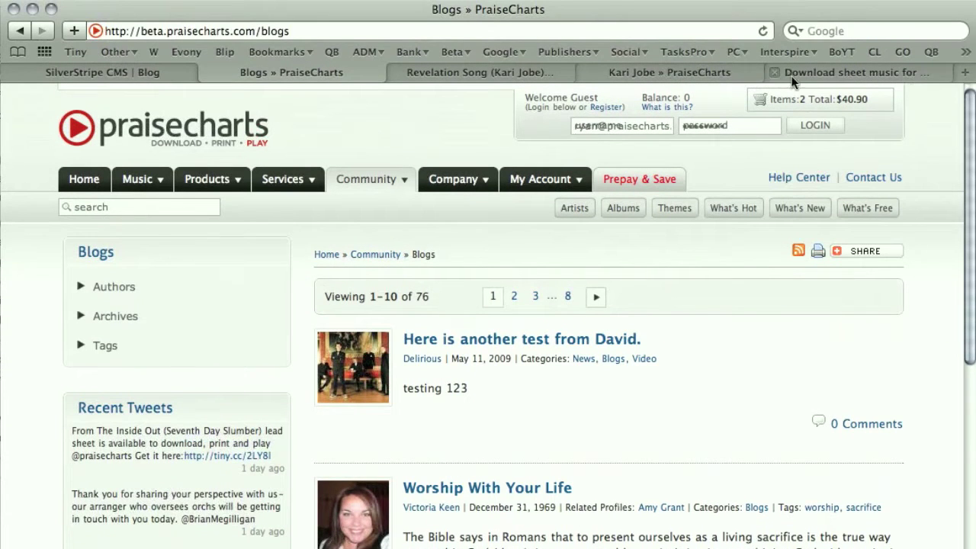
- Look over the blog admin list, the public blog listing, the Revelation Song post and the Kari Jobe profile page
click(145, 70)
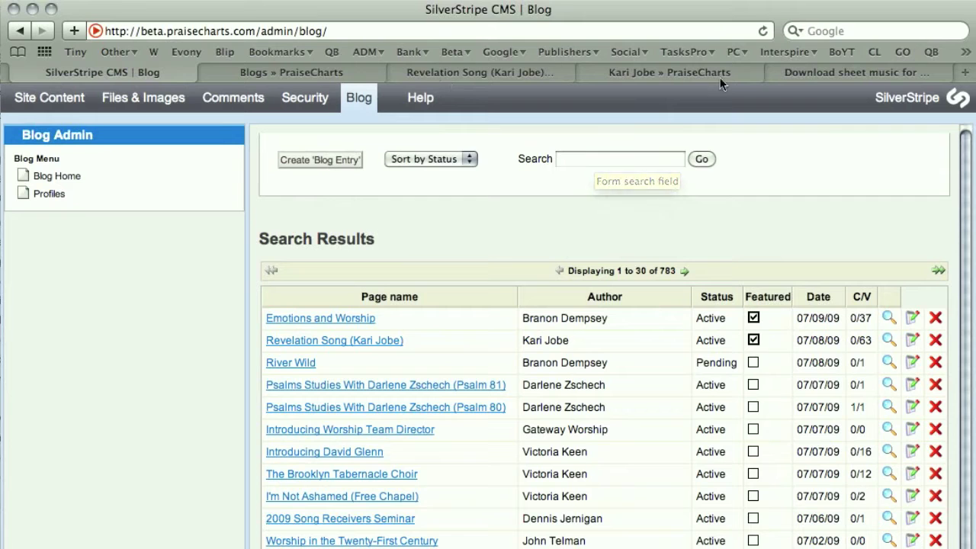
click(325, 77)
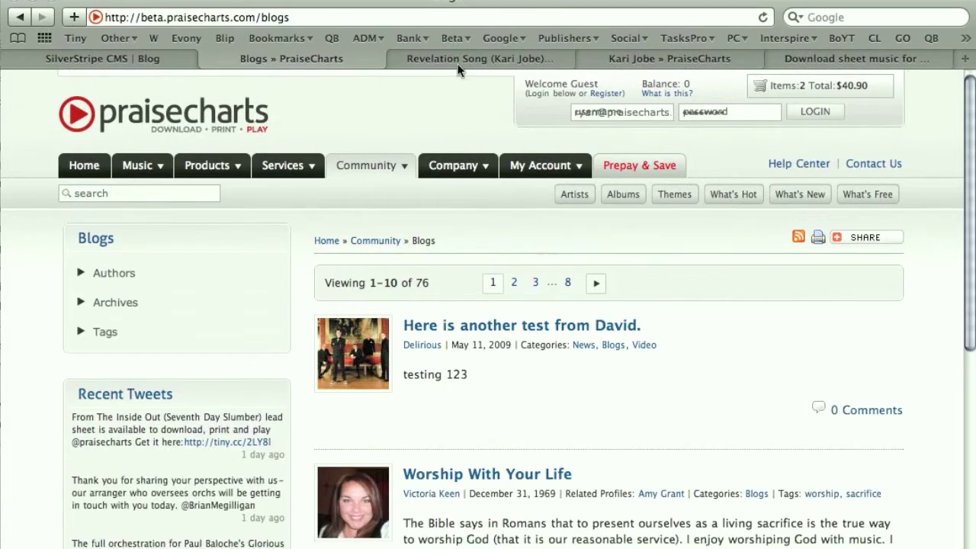
click(460, 61)
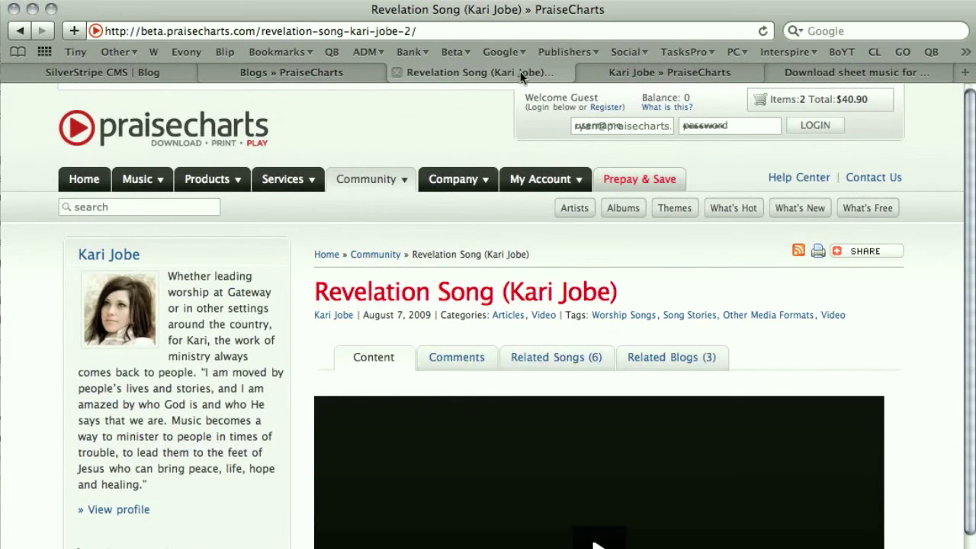
click(636, 76)
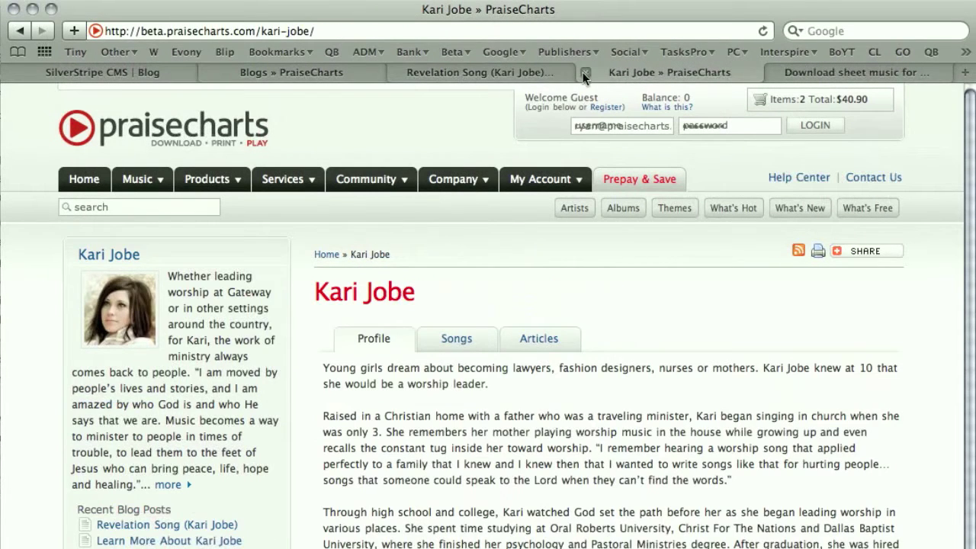
- Examine the content, comments, related songs and related blogs of the published Revelation Song (Kari Jobe) post
click(511, 74)
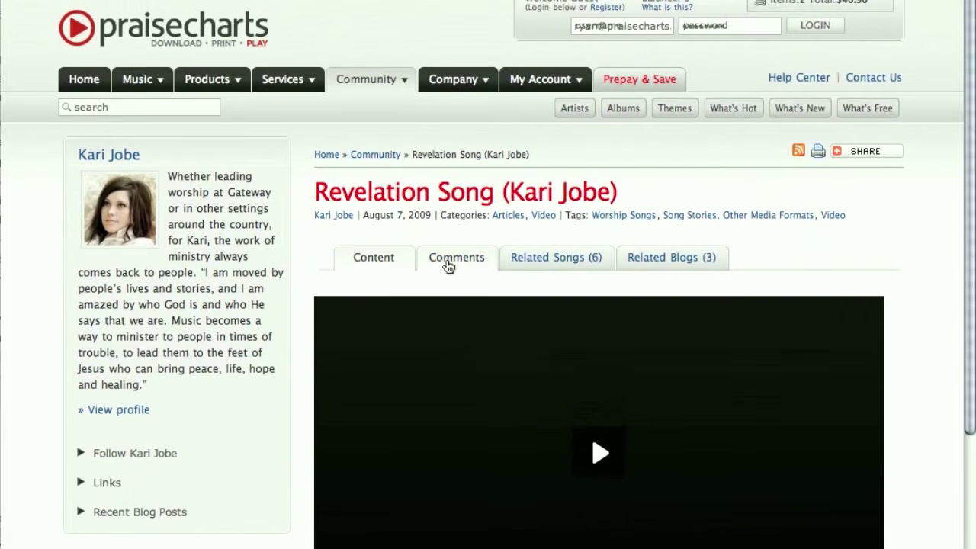
click(448, 259)
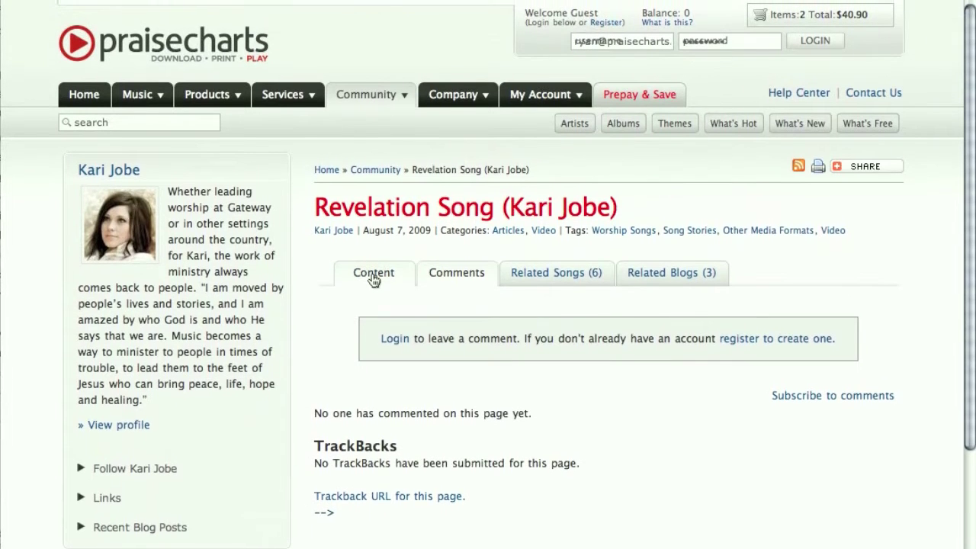
click(371, 278)
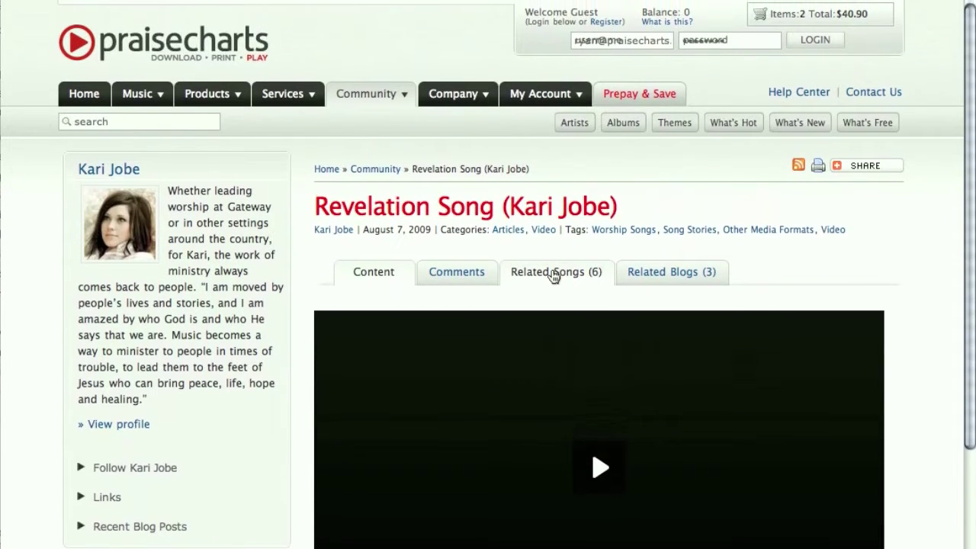
click(554, 279)
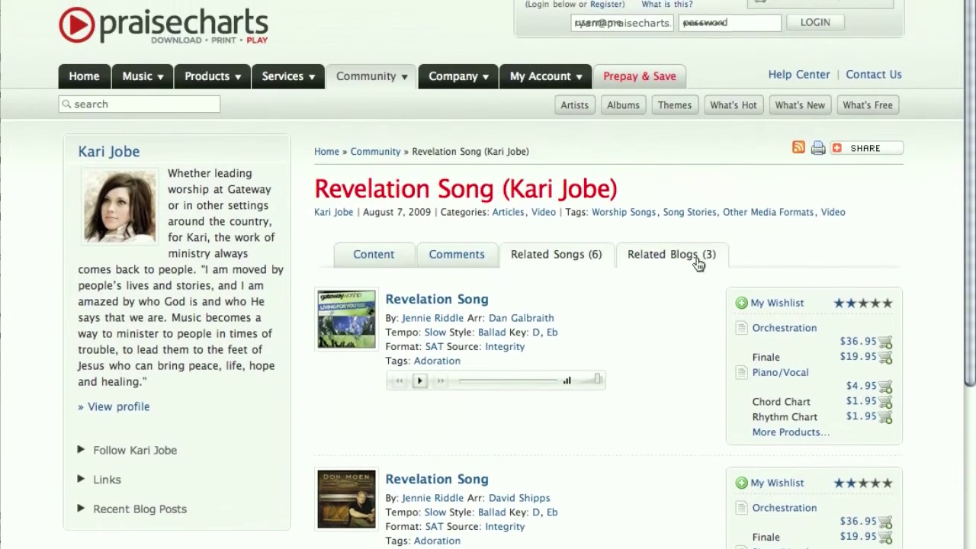
click(695, 96)
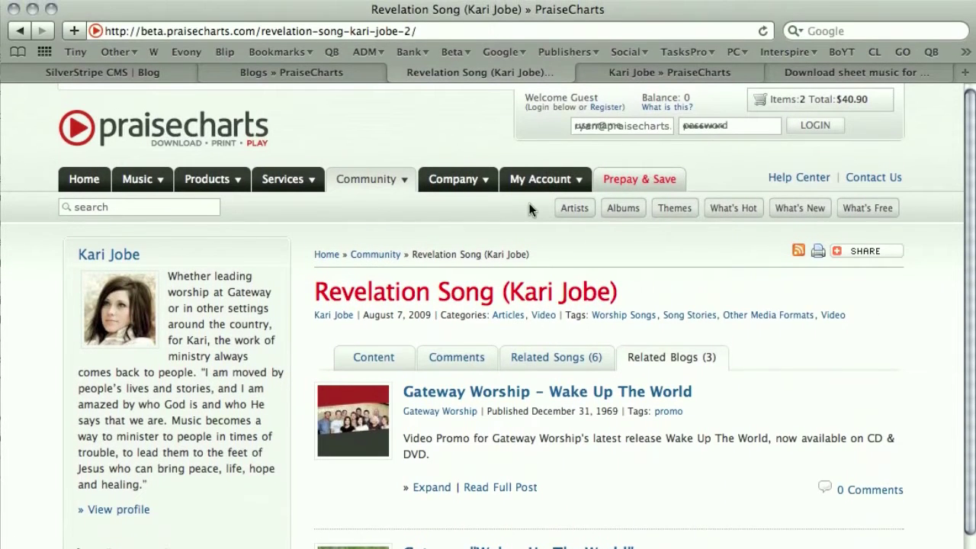
- Compare the blog admin with the public pages for the blog listing, the post, the artist profile and the song's sheet music
click(146, 76)
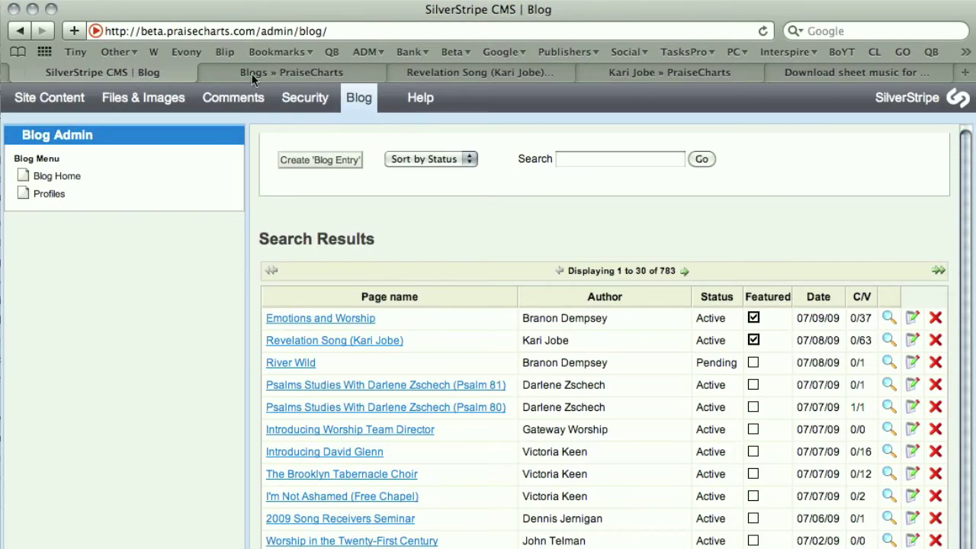
click(531, 71)
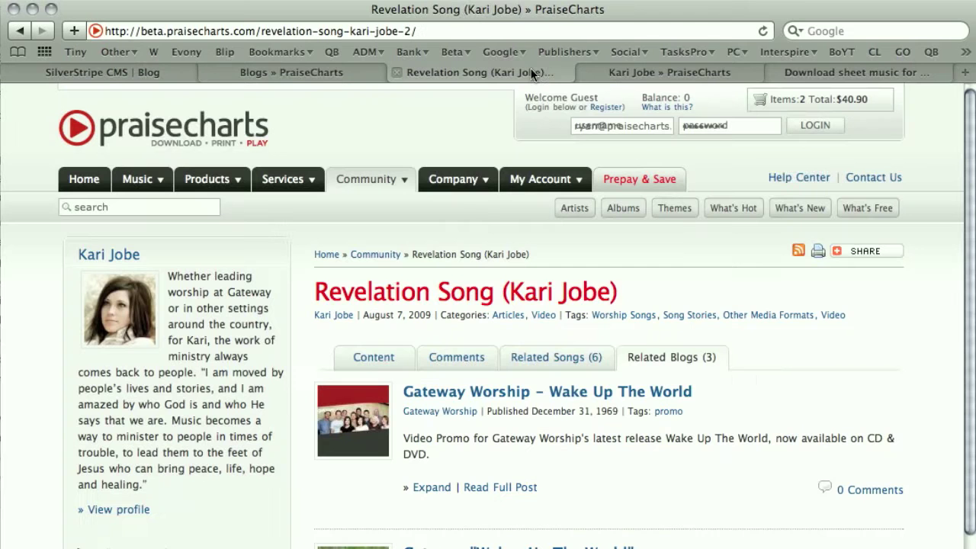
click(314, 73)
click(669, 76)
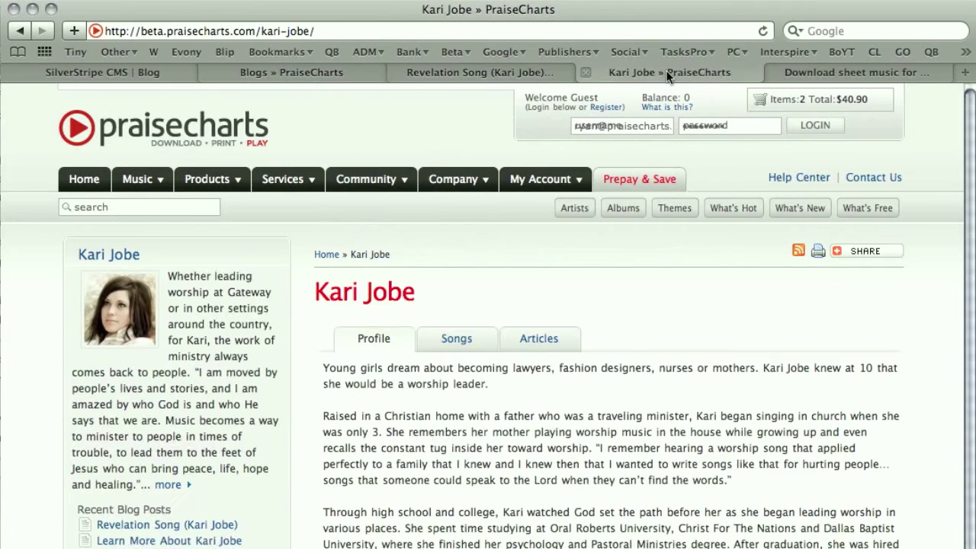
click(774, 72)
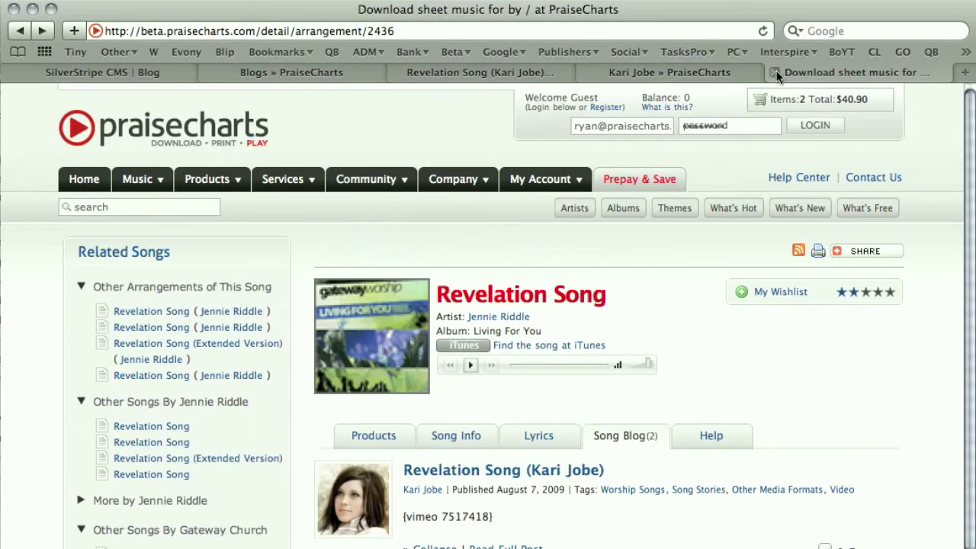
click(480, 77)
click(297, 74)
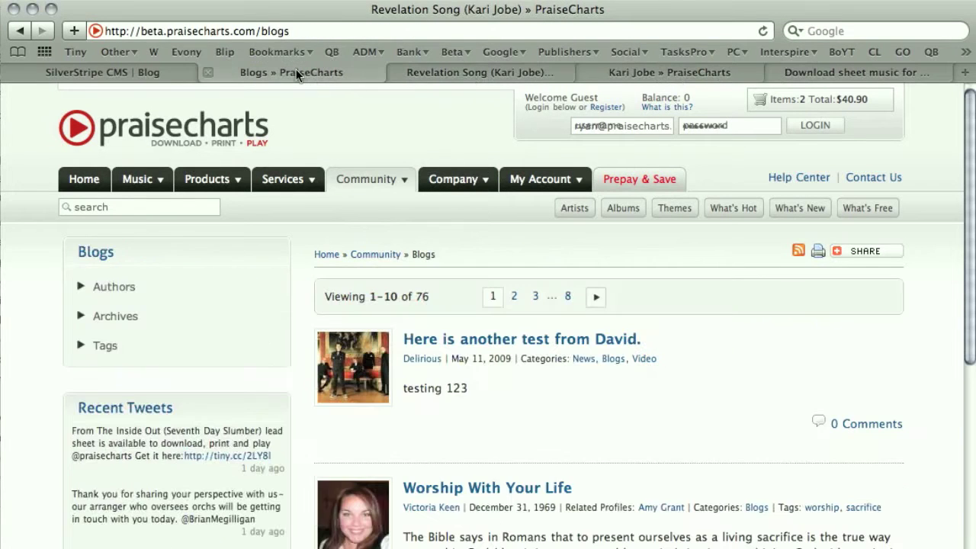
click(697, 77)
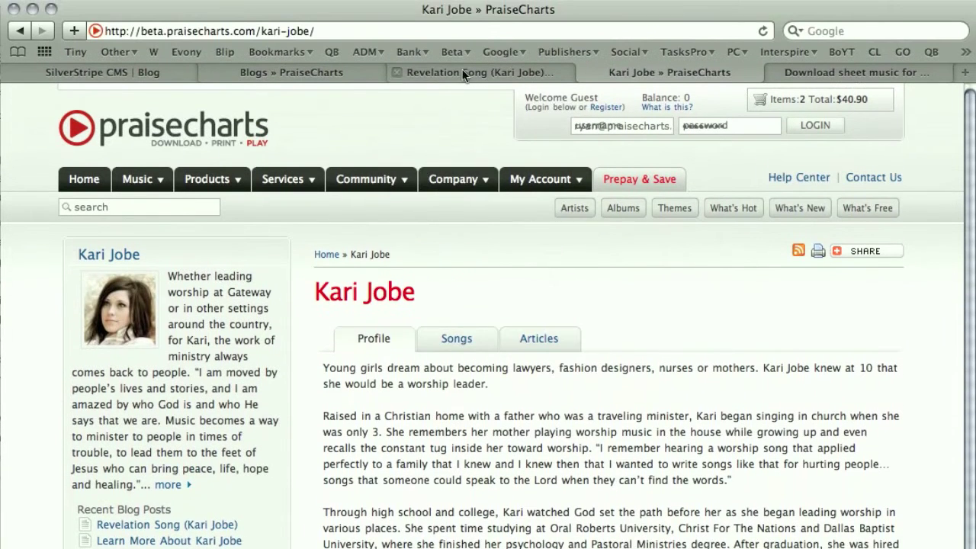
- Show the published Revelation Song post's content and open the same post for editing in the blog admin
click(464, 74)
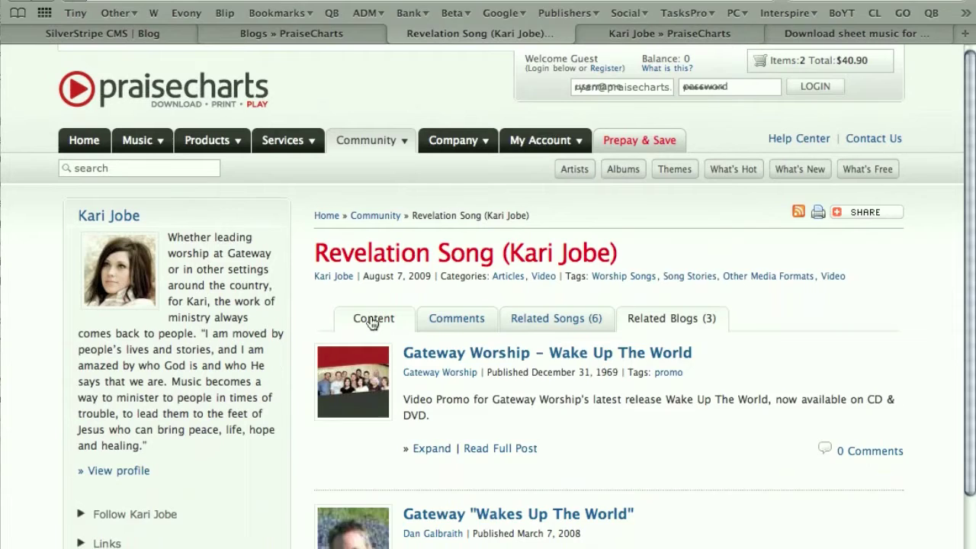
click(374, 357)
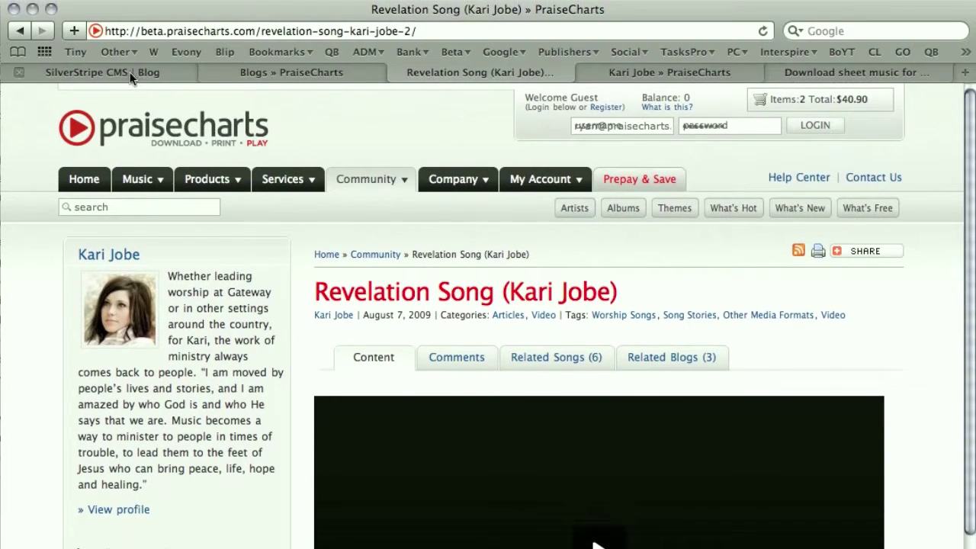
click(131, 72)
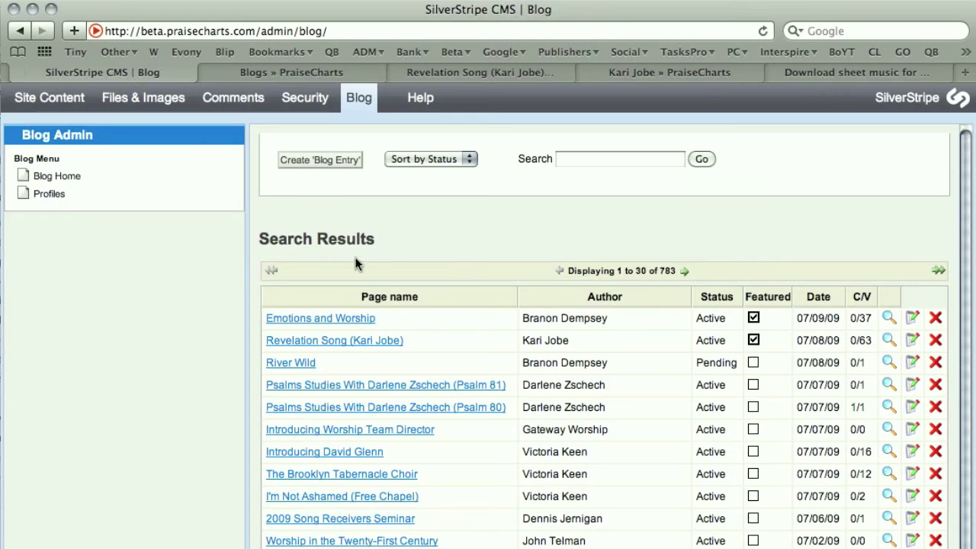
click(360, 340)
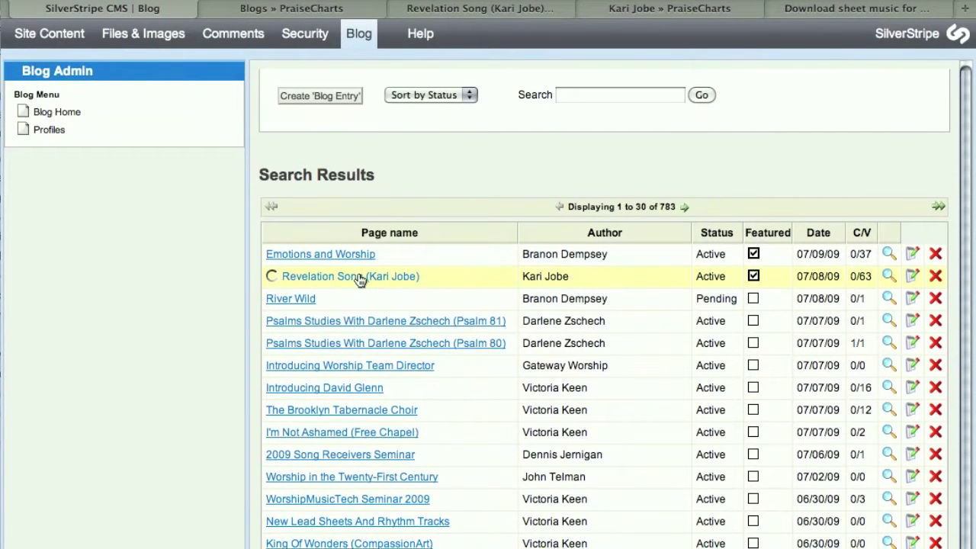
- Review the post's title, date, tags, categories, related profile, image and author fields against the published page
scroll(621, 289, down, 1)
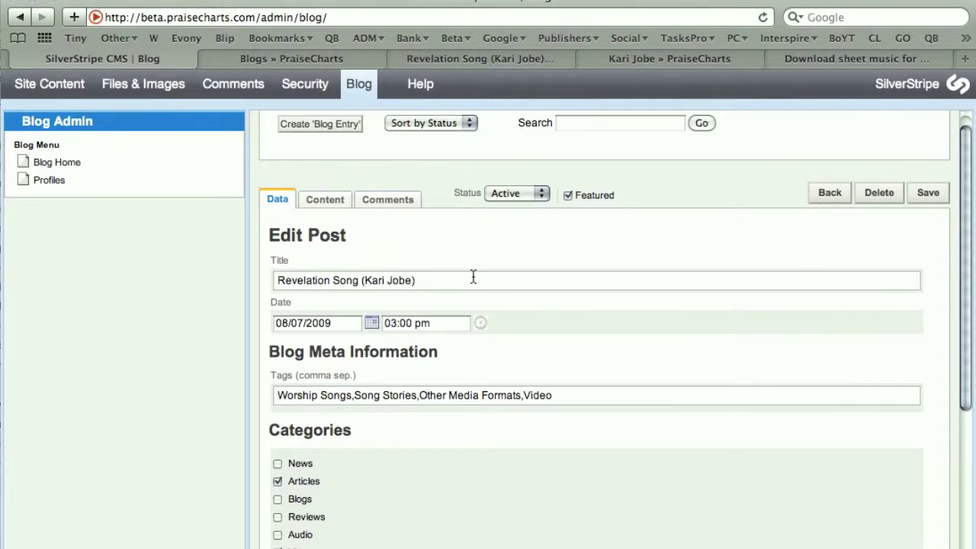
scroll(472, 277, down, 3)
scroll(473, 276, down, 4)
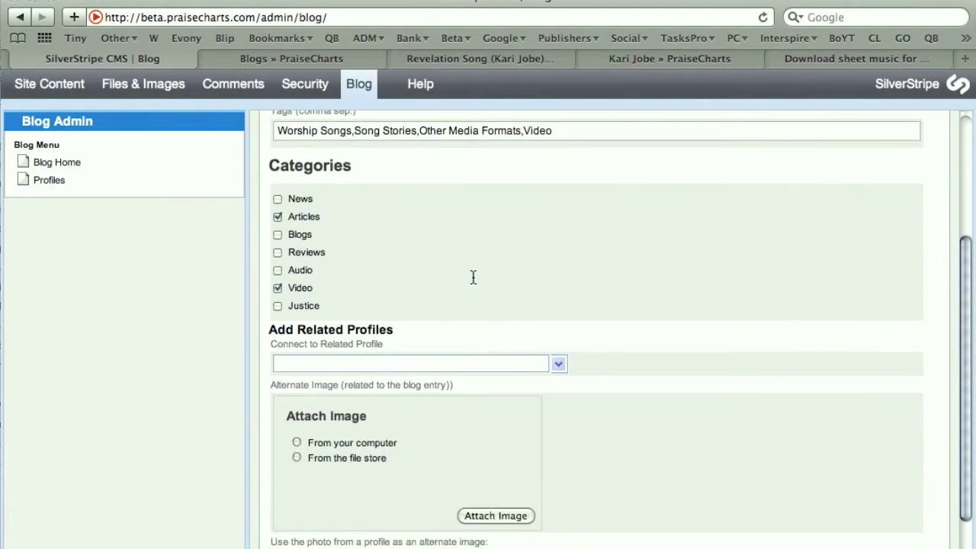
scroll(473, 277, up, 8)
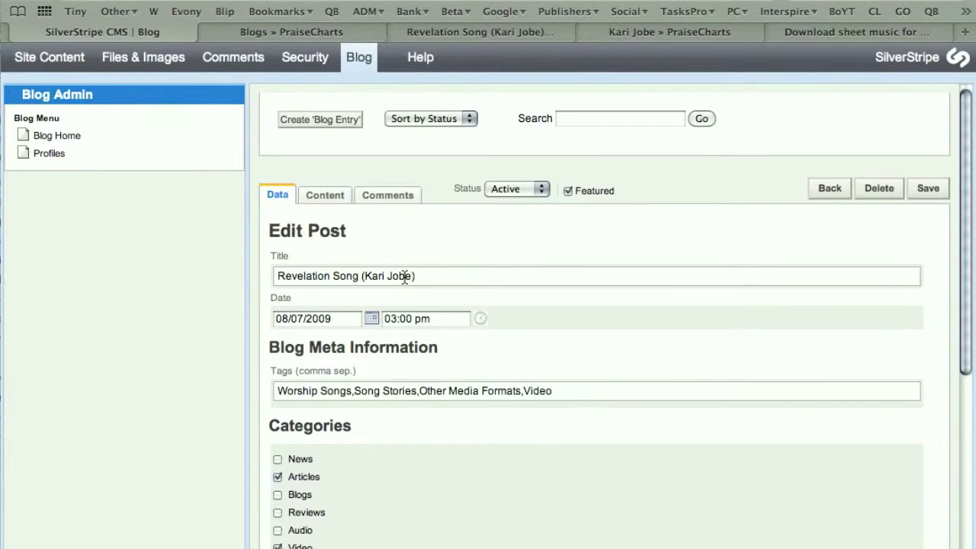
scroll(571, 305, down, 5)
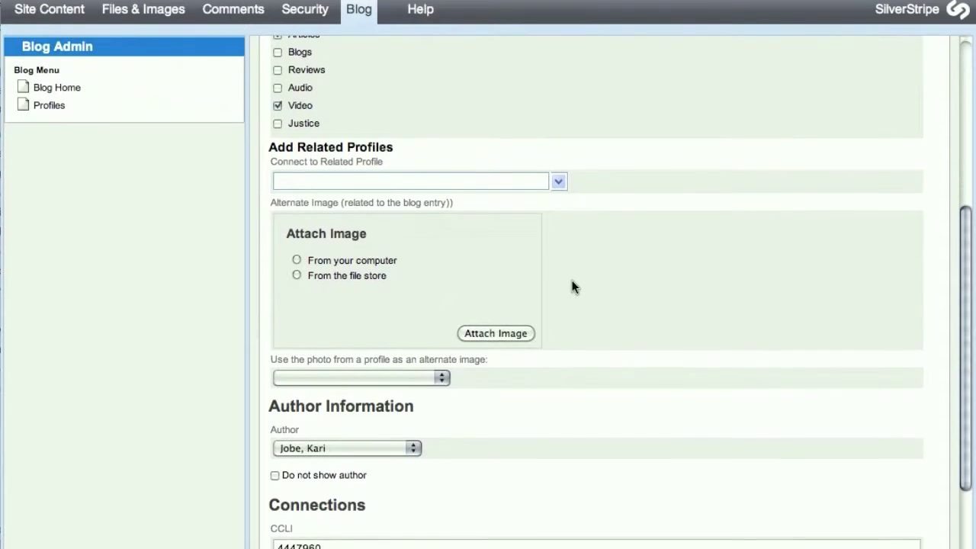
scroll(643, 254, up, 10)
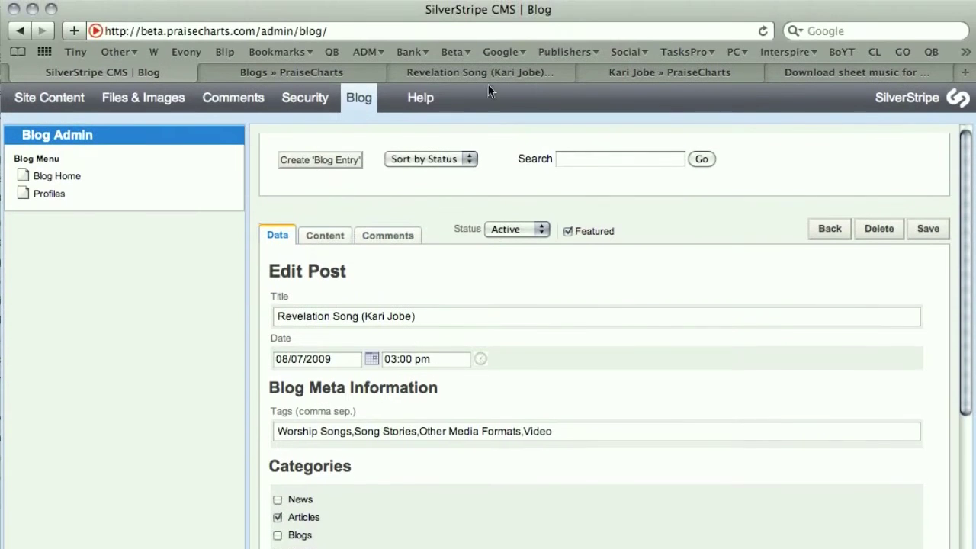
click(494, 73)
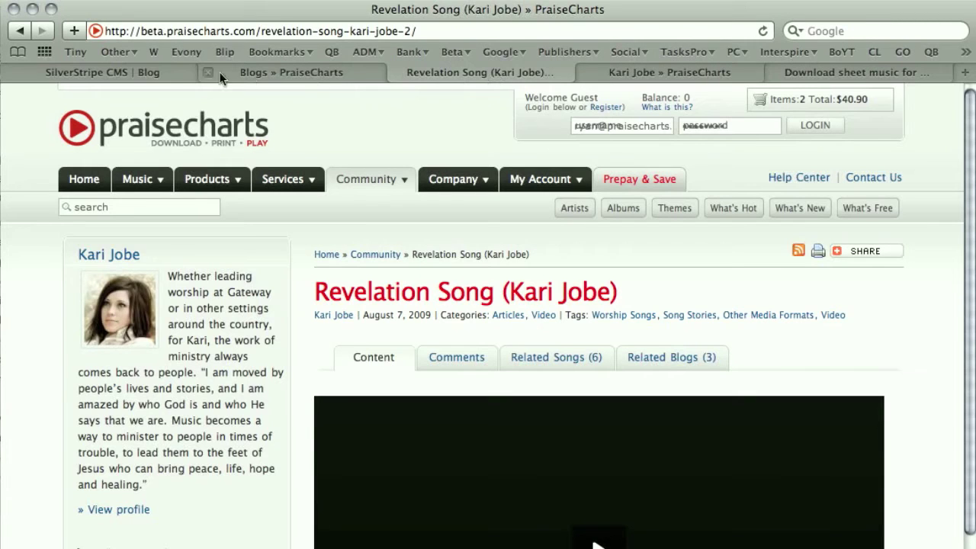
click(153, 76)
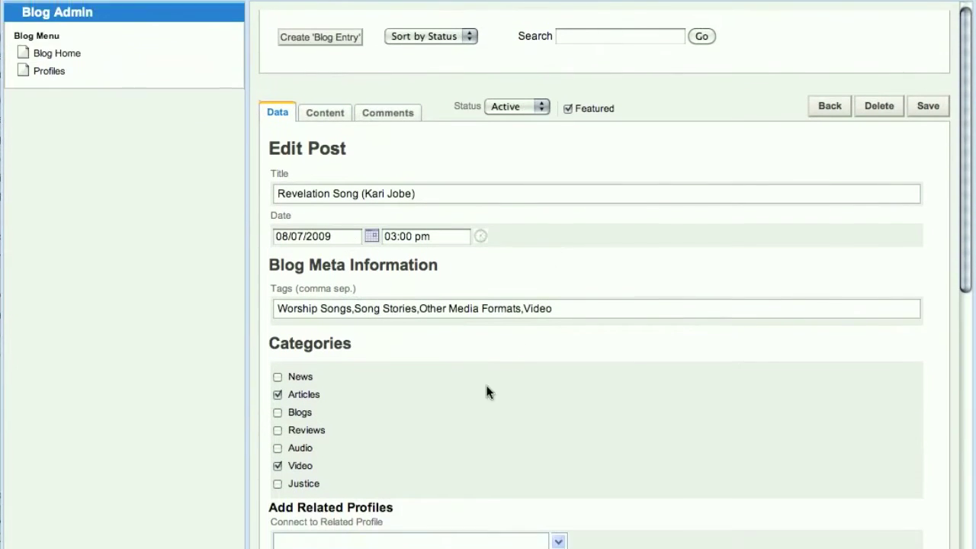
- Change the post's title to "Kari Jobe Shares The Story Behind Revelation Song"
scroll(535, 354, down, 3)
scroll(535, 354, up, 3)
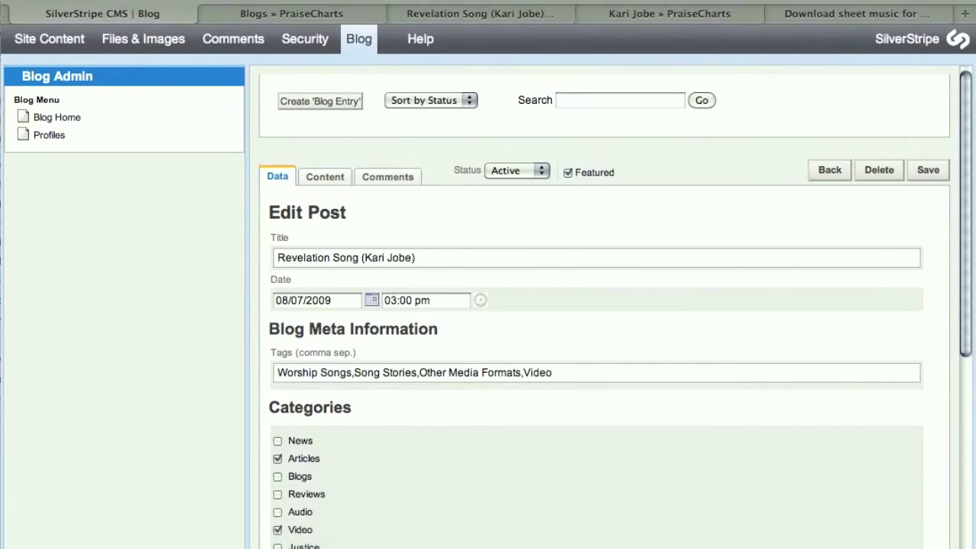
scroll(531, 461, down, 4)
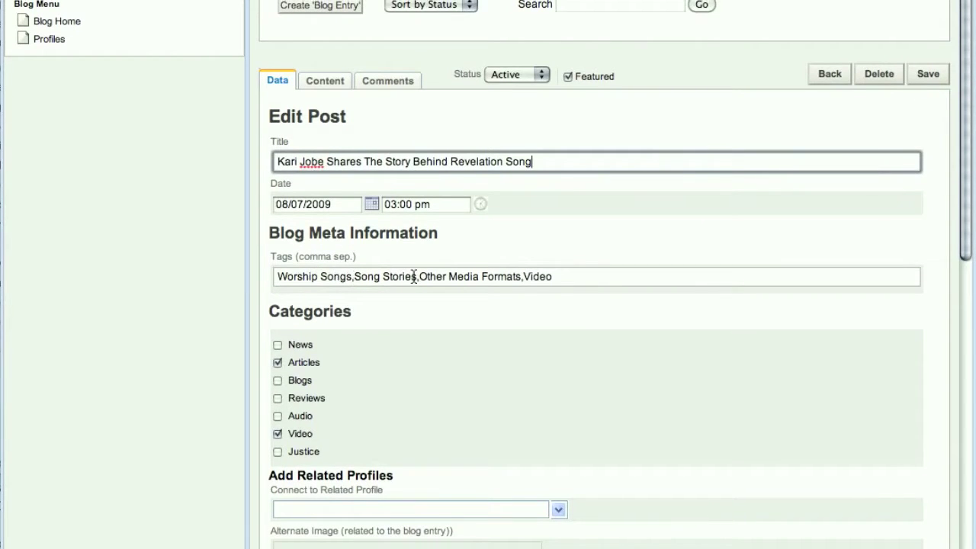
- Remove the post from the Articles category so that it is filed only under Video
drag(478, 276, 612, 276)
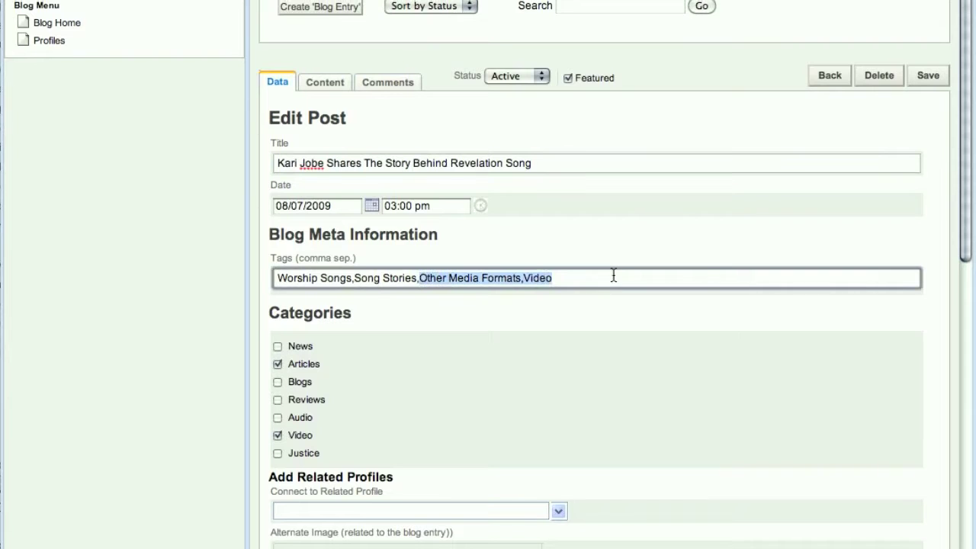
scroll(457, 342, down, 3)
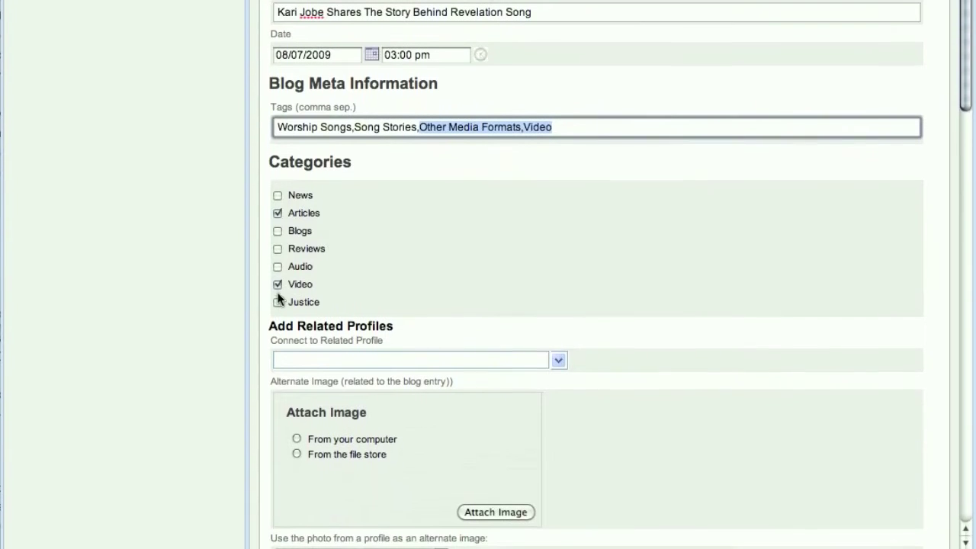
click(277, 258)
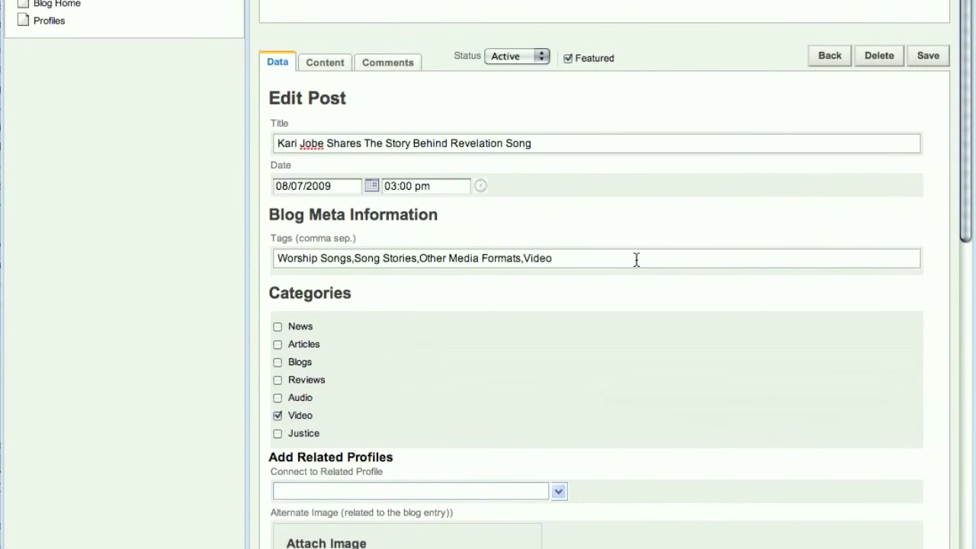
- Replace all of the post's tags with the single tag "song stories"
drag(636, 234, 385, 236)
drag(385, 276, 236, 276)
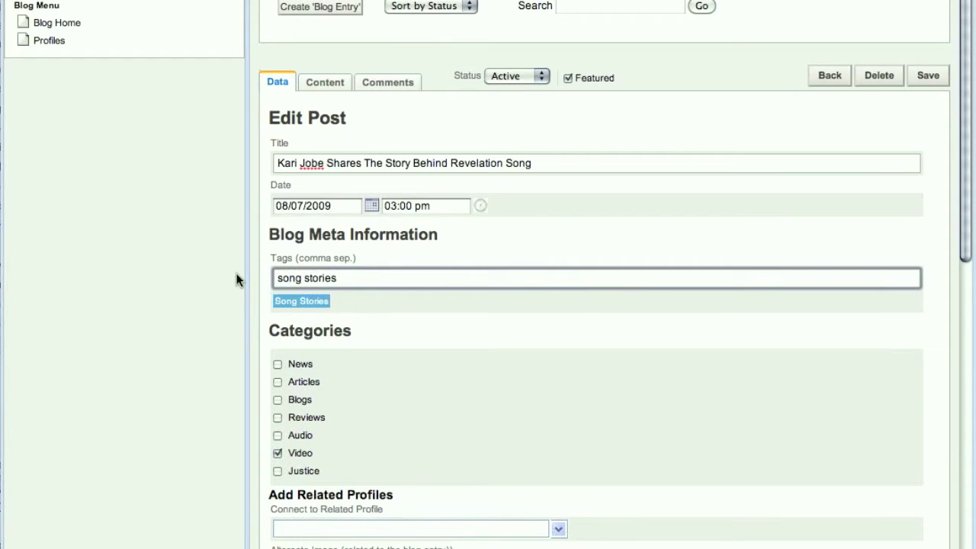
scroll(252, 290, down, 1)
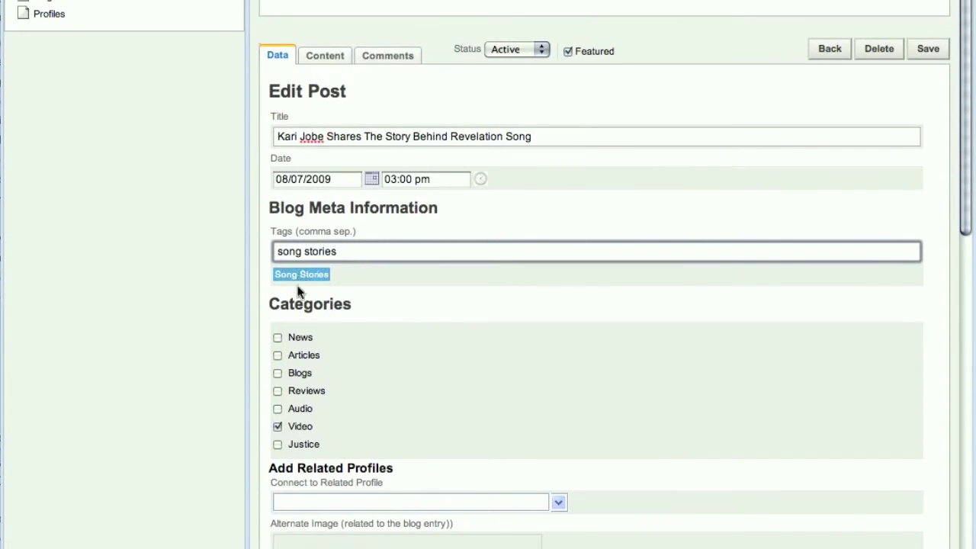
scroll(394, 344, down, 2)
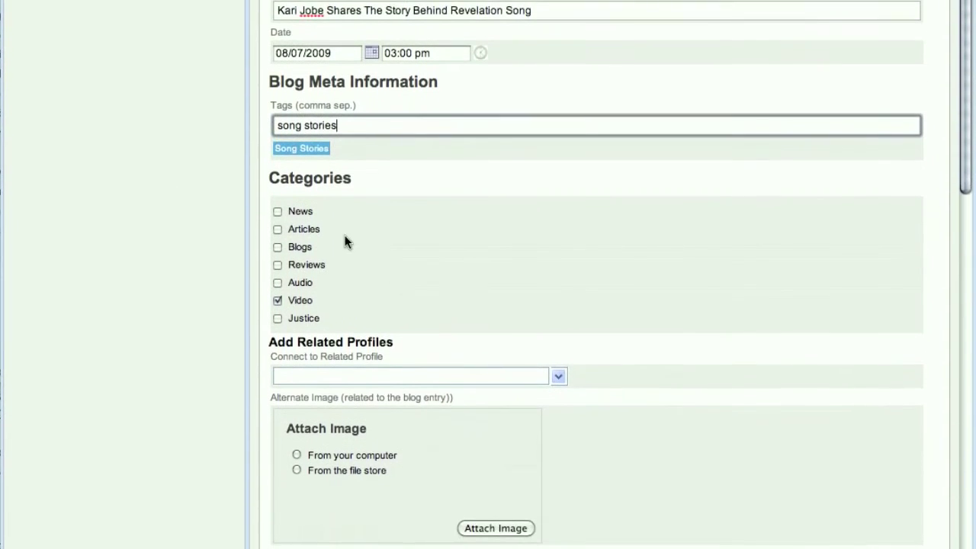
scroll(385, 240, down, 1)
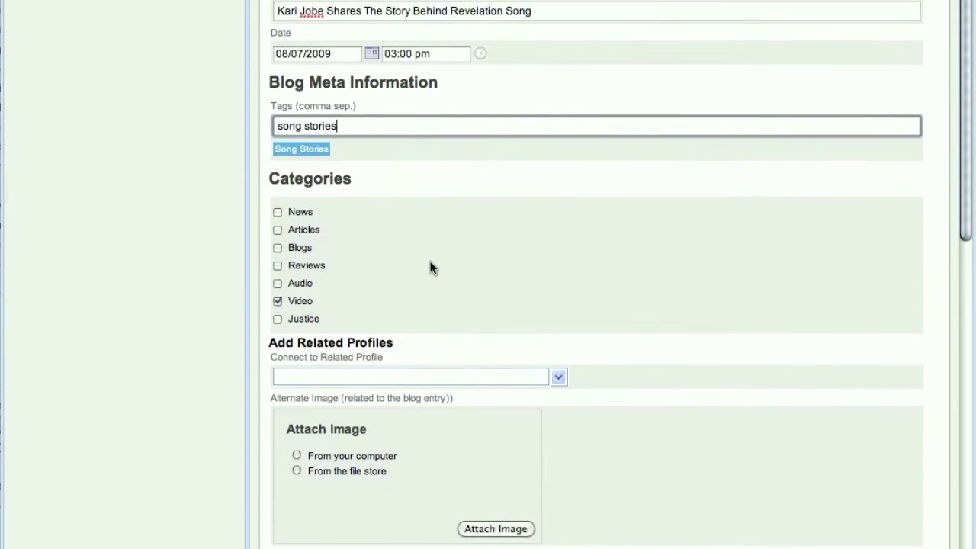
- Review the post's categories, image, author and CCLI fields, and browse the list of profiles that can be connected to the post
scroll(431, 274, down, 2)
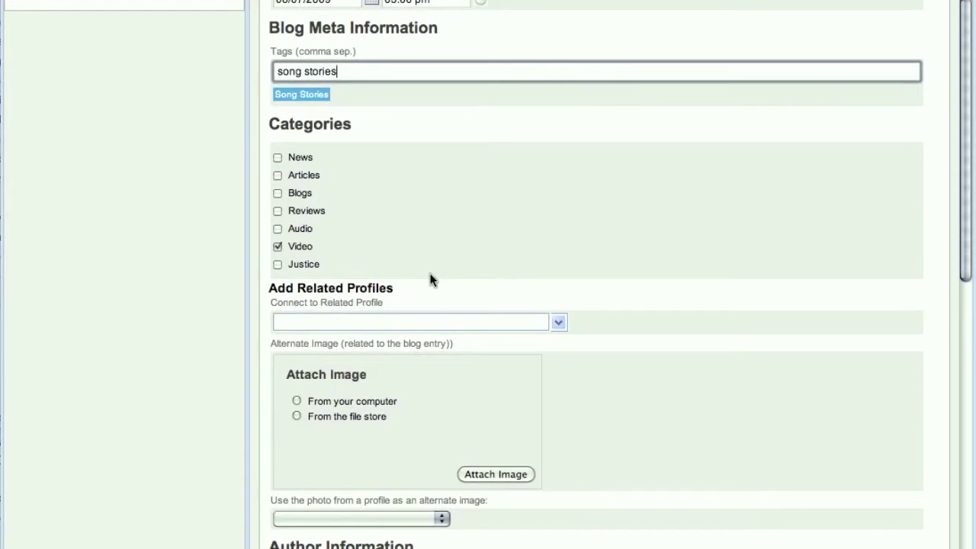
scroll(431, 281, down, 3)
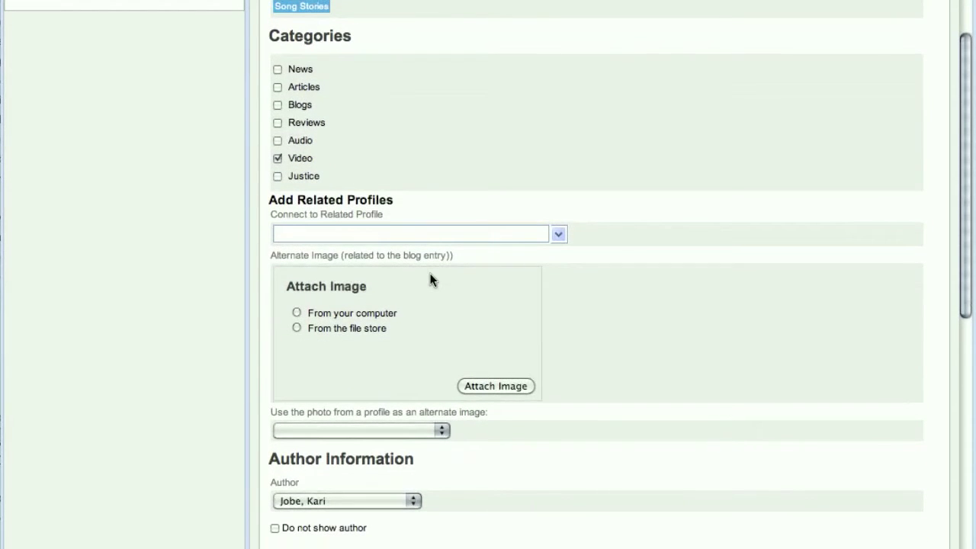
scroll(282, 257, up, 1)
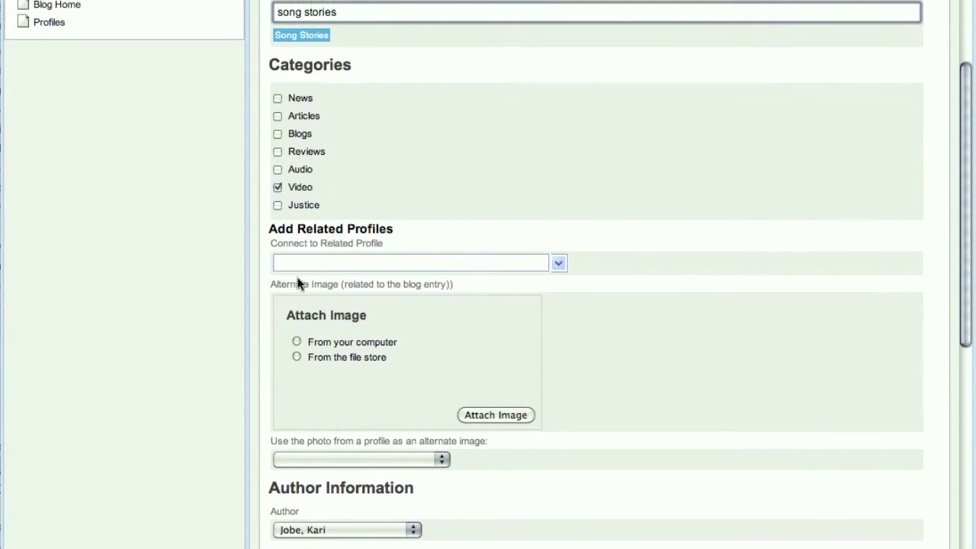
scroll(327, 378, down, 3)
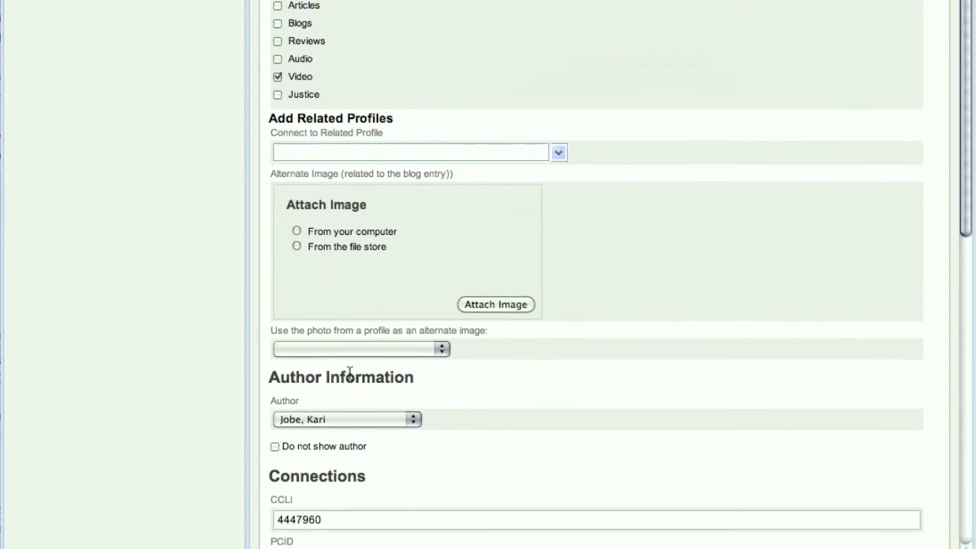
scroll(573, 364, down, 1)
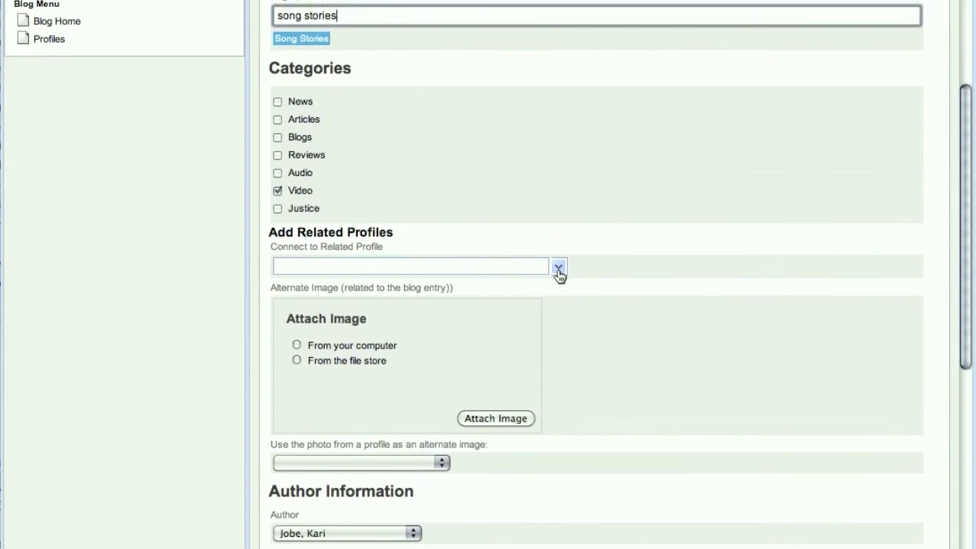
click(558, 272)
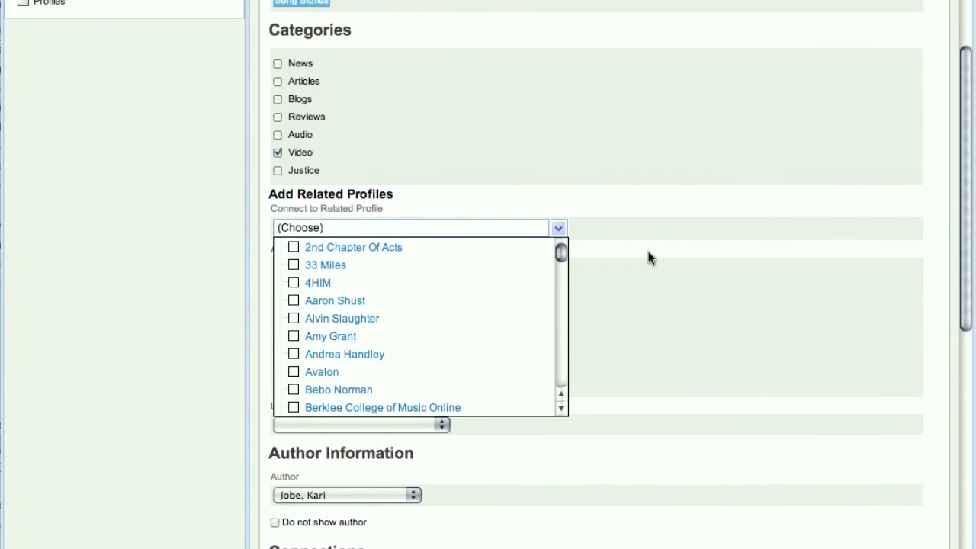
click(654, 197)
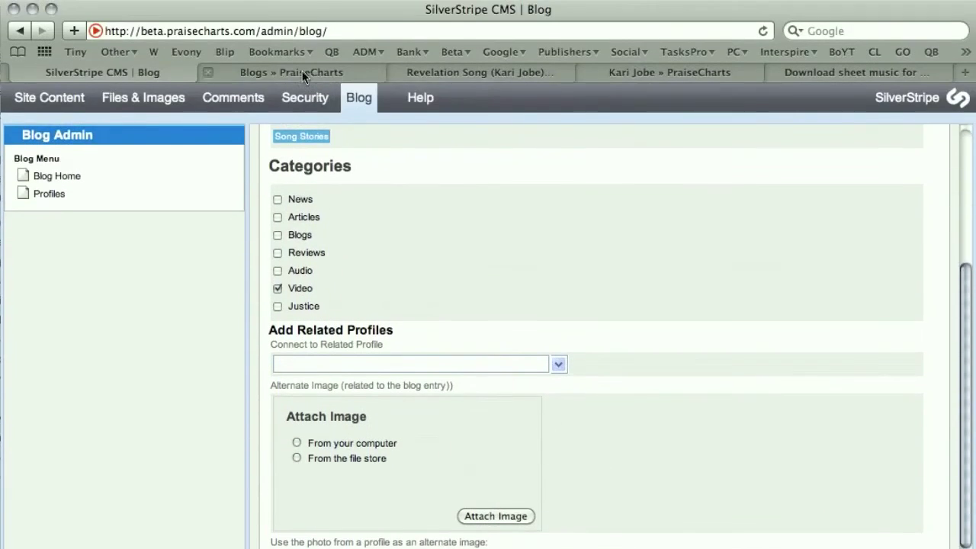
- Compare the public Blogs listing with the post's related profile, author and connection fields in the blog admin
click(302, 71)
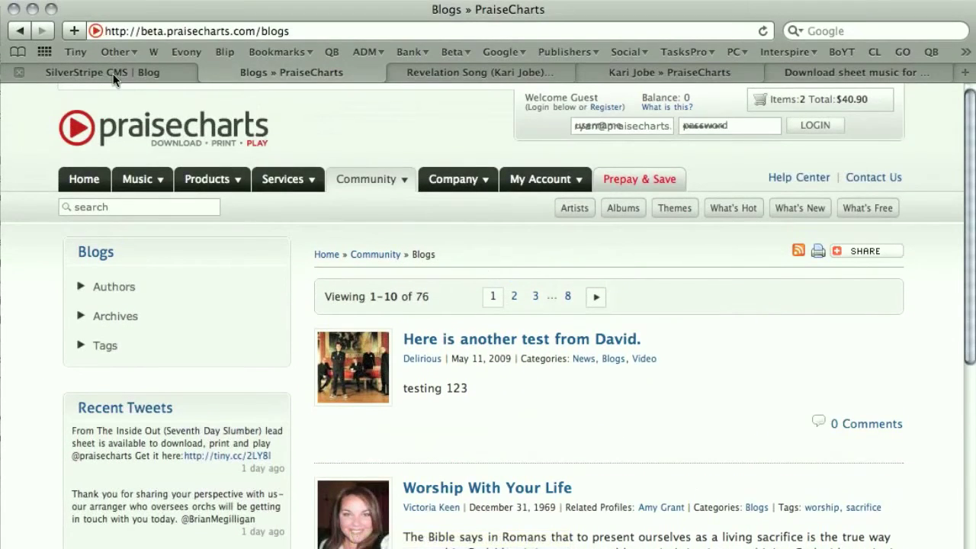
click(113, 74)
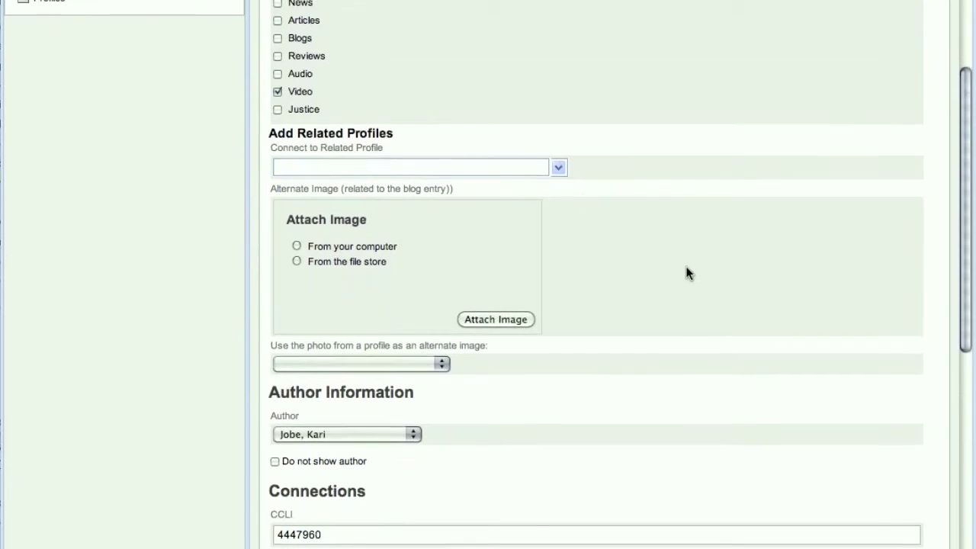
scroll(686, 275, down, 3)
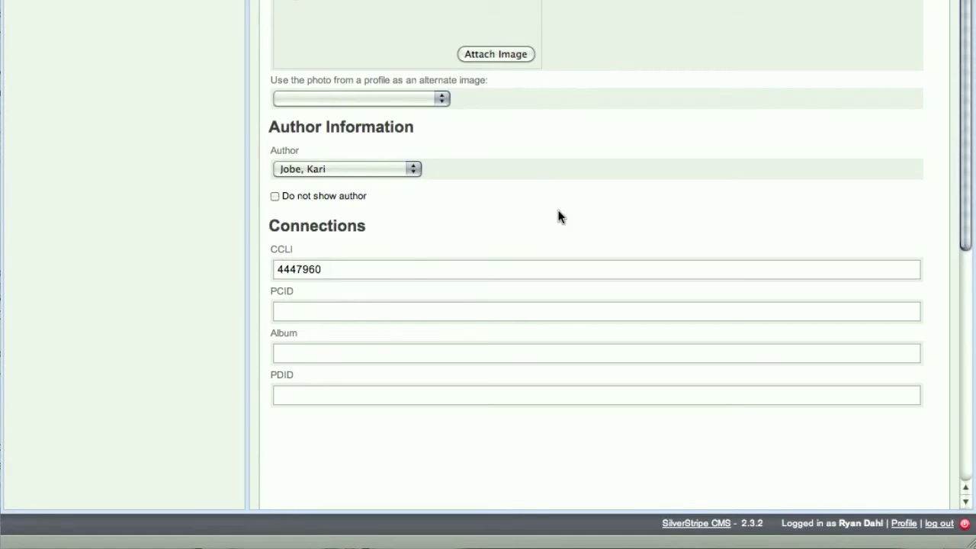
scroll(584, 250, up, 10)
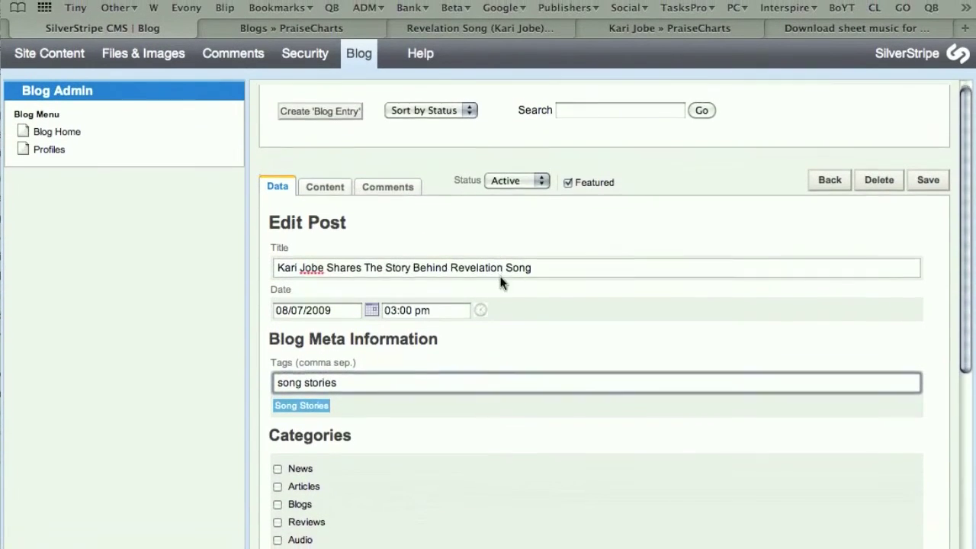
scroll(495, 229, down, 8)
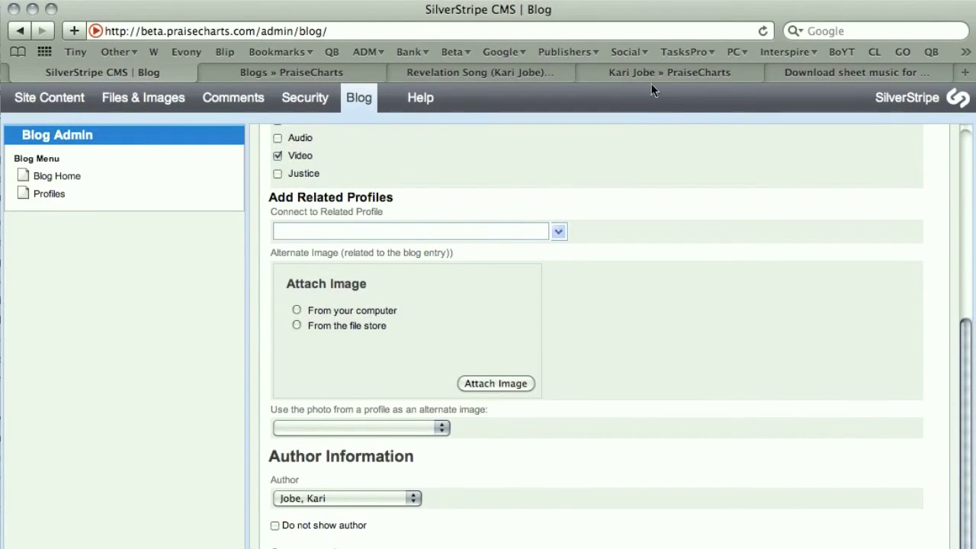
- View the song's arrangement page on the beta site, and search the live PraiseCharts site for "revelation song" in a new tab
click(664, 72)
click(827, 73)
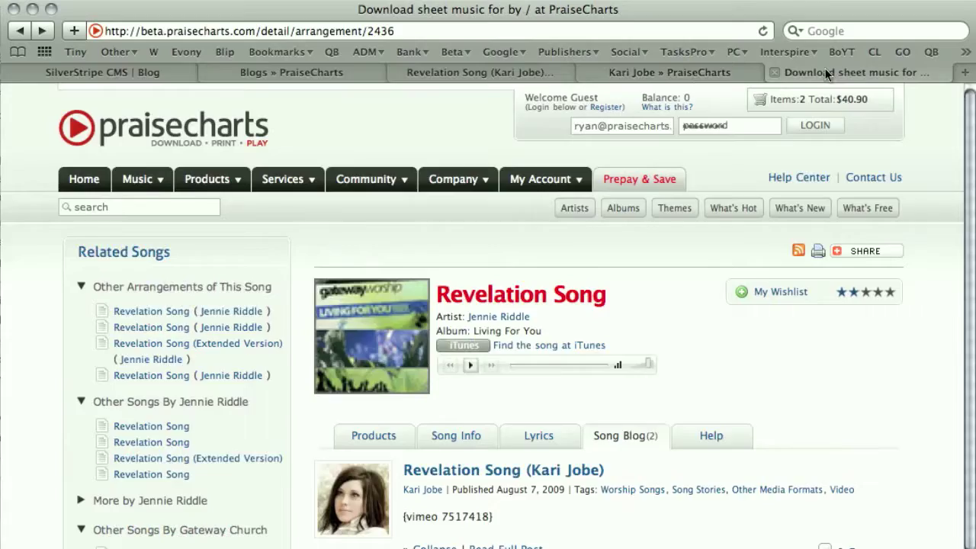
key(super+t)
click(87, 267)
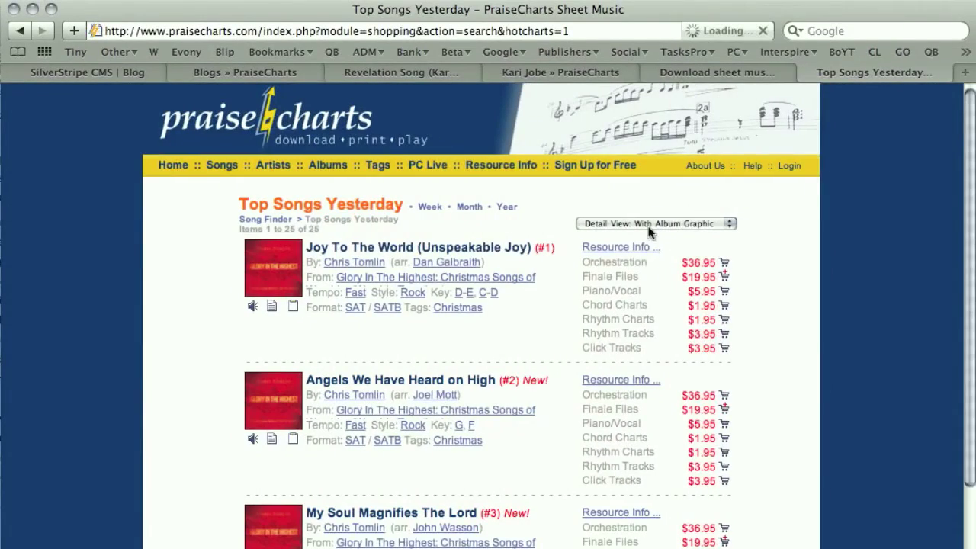
click(754, 201)
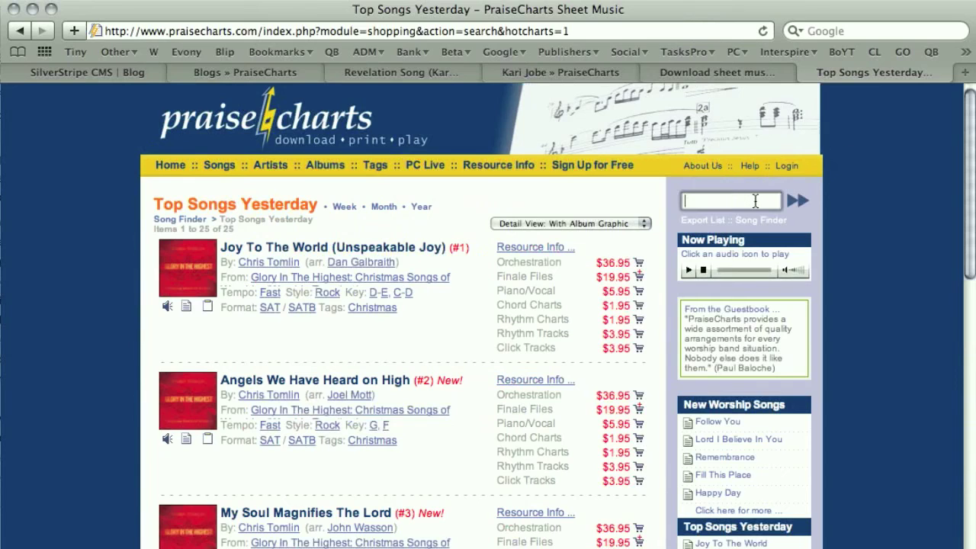
text(revela)
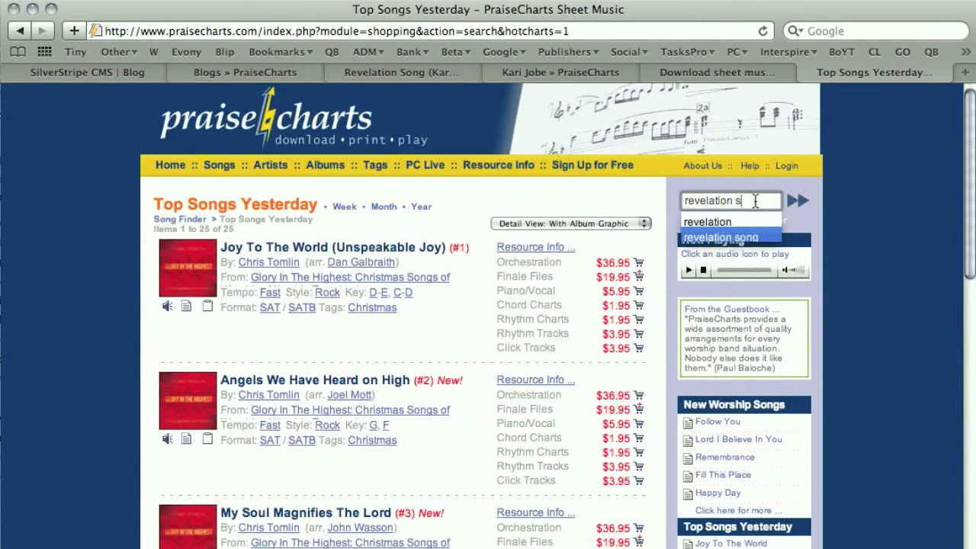
text(tion s)
key(Return)
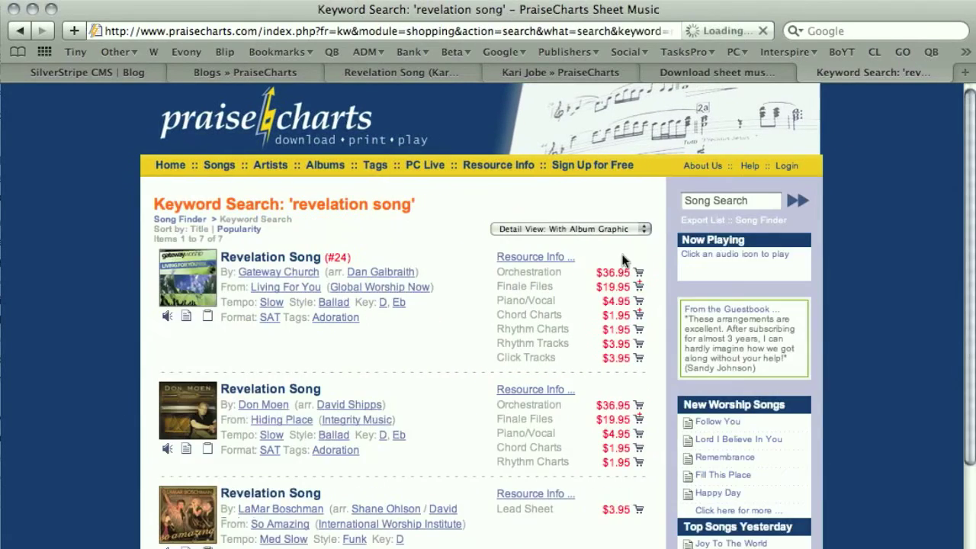
- Check the details page of the Gateway Church arrangement of Revelation Song for its ID, and return to the search results
scroll(379, 292, down, 6)
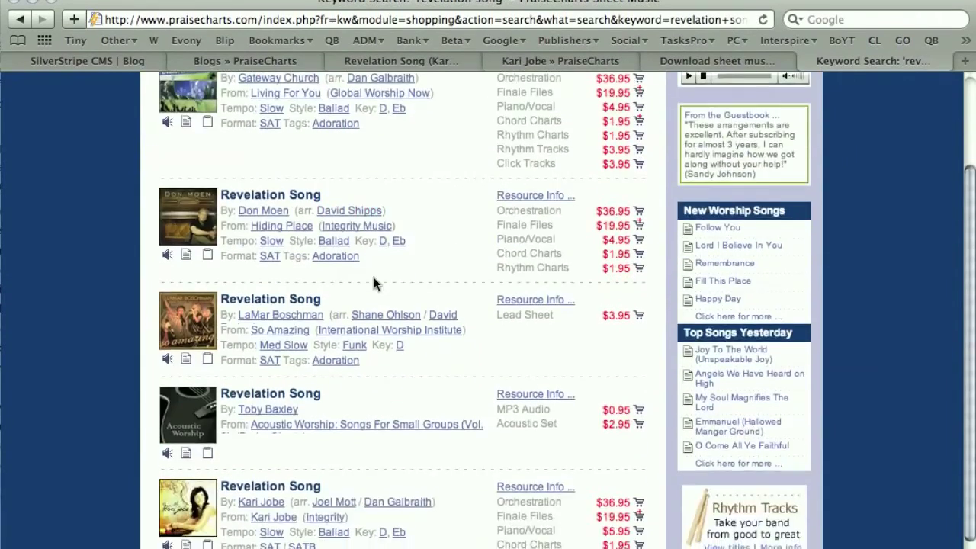
scroll(376, 284, up, 6)
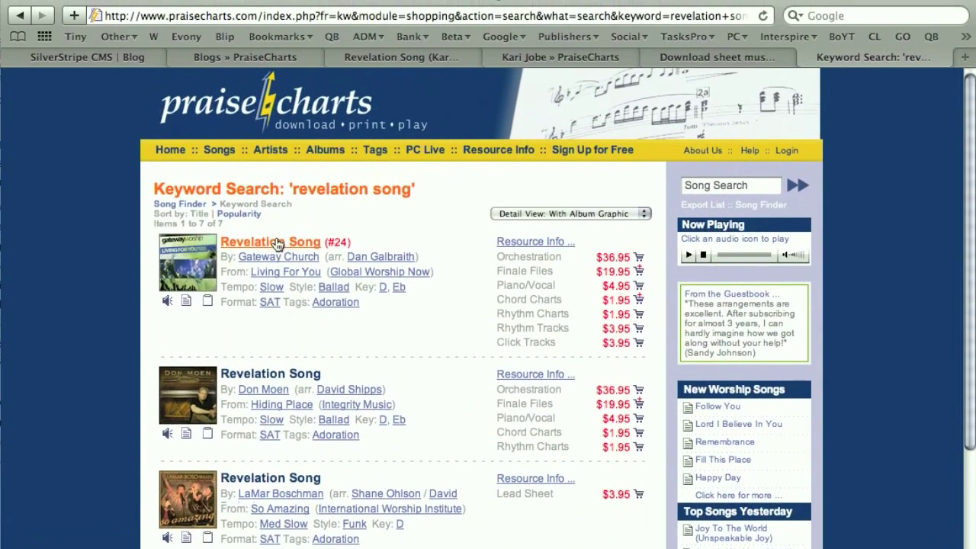
click(276, 187)
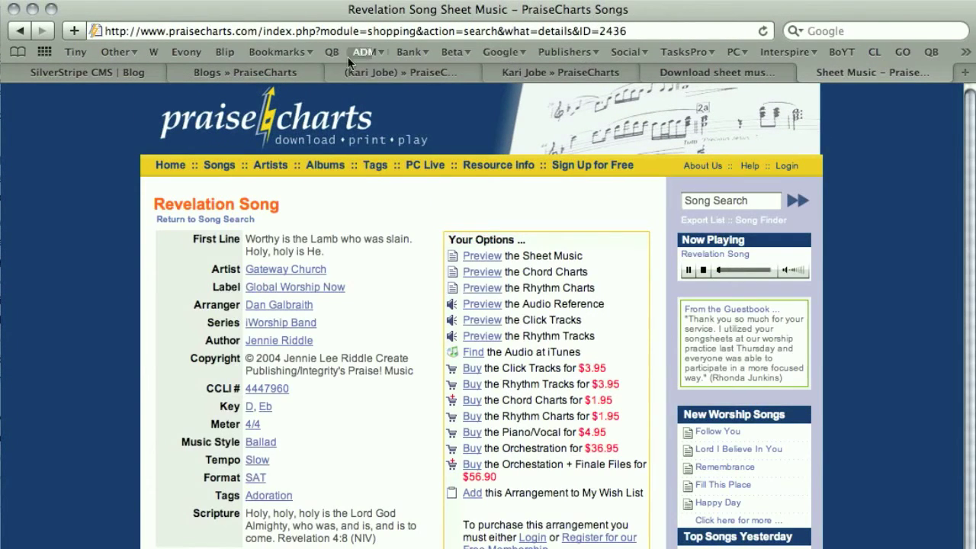
click(21, 32)
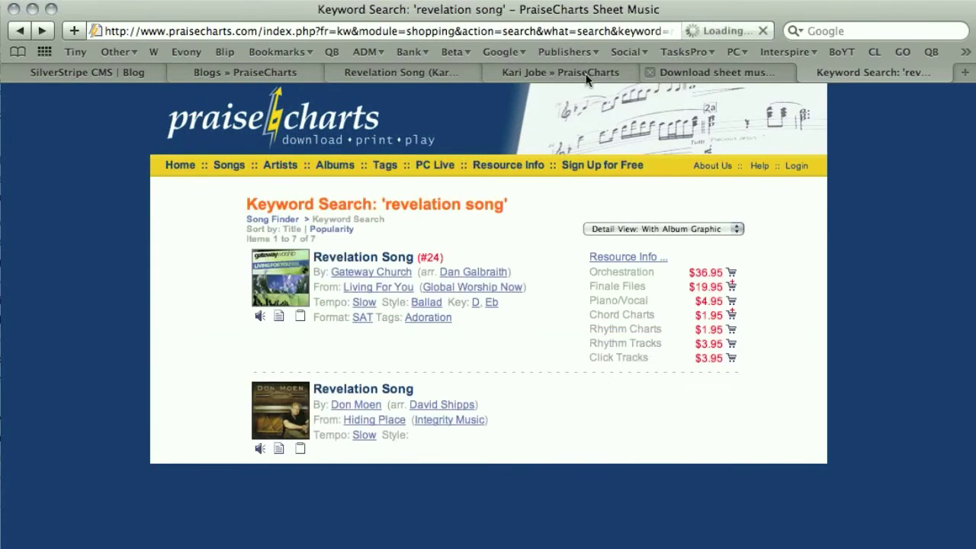
- Return to the post in the blog admin and examine its CCLI, PCID, Album and PDID connection fields
click(400, 72)
click(234, 72)
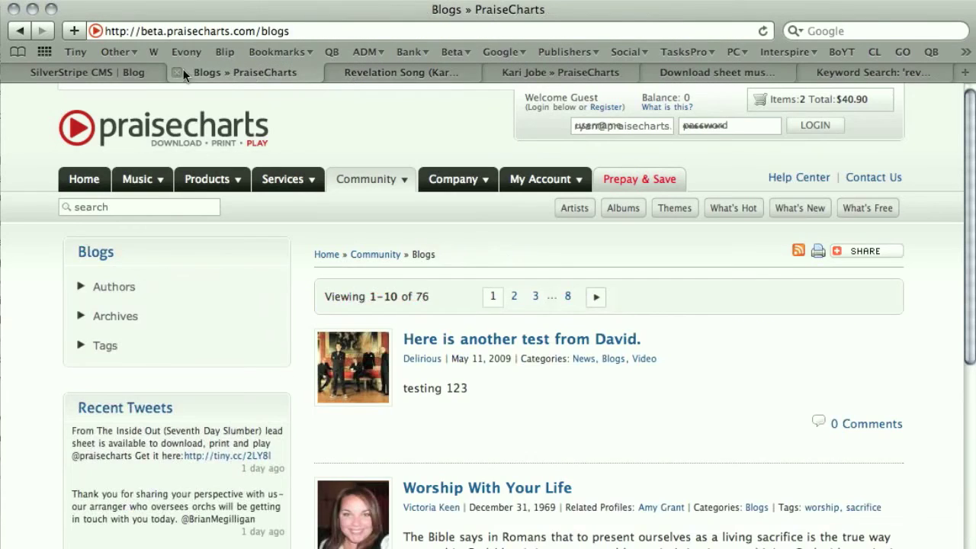
click(98, 73)
scroll(312, 410, down, 4)
scroll(311, 329, up, 8)
scroll(309, 312, down, 1)
scroll(501, 185, up, 1)
scroll(508, 251, down, 15)
scroll(339, 162, up, 8)
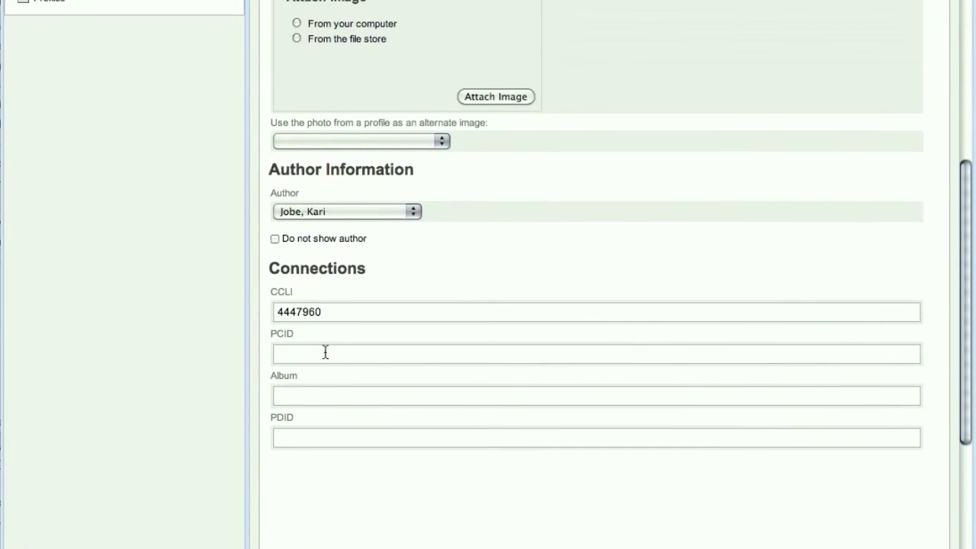
scroll(327, 335, up, 8)
scroll(322, 312, down, 4)
scroll(374, 289, down, 5)
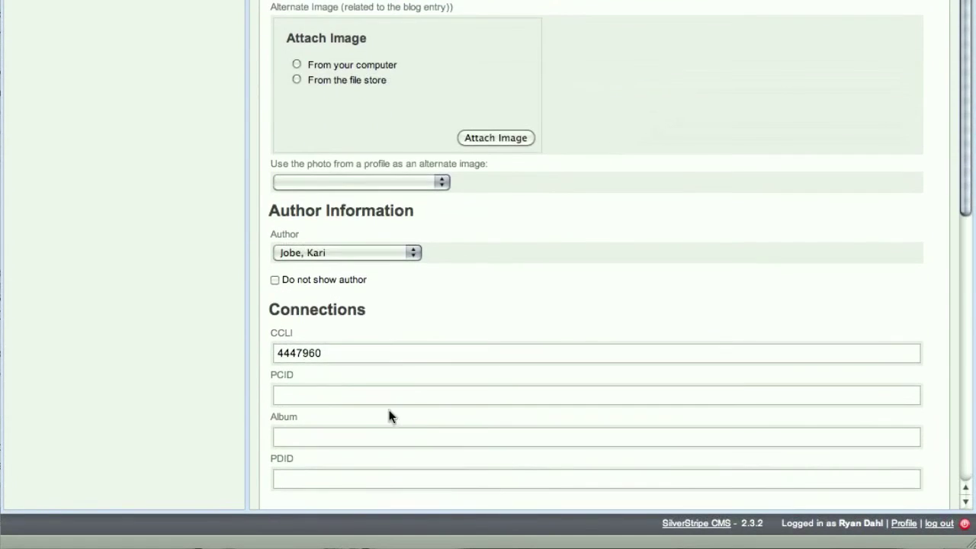
- Accept the suggested "Song Stories" tag for the post and set its PCID connection to 2436
scroll(330, 397, up, 5)
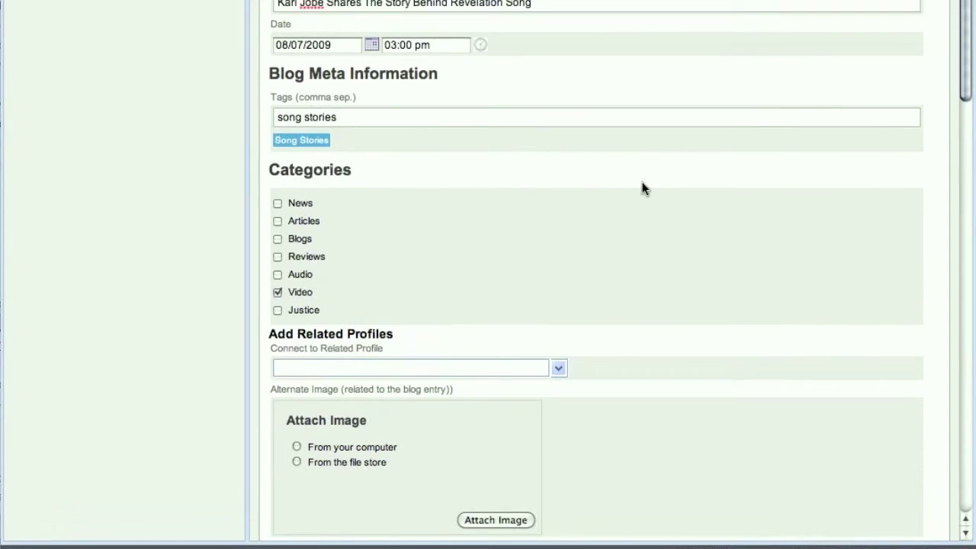
scroll(645, 246, down, 5)
scroll(363, 364, up, 5)
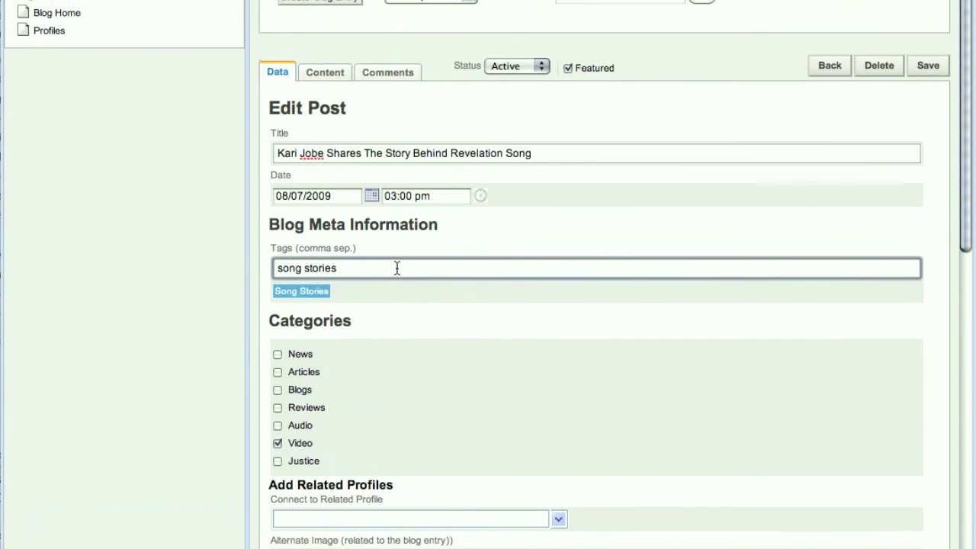
key(Return)
scroll(595, 341, down, 6)
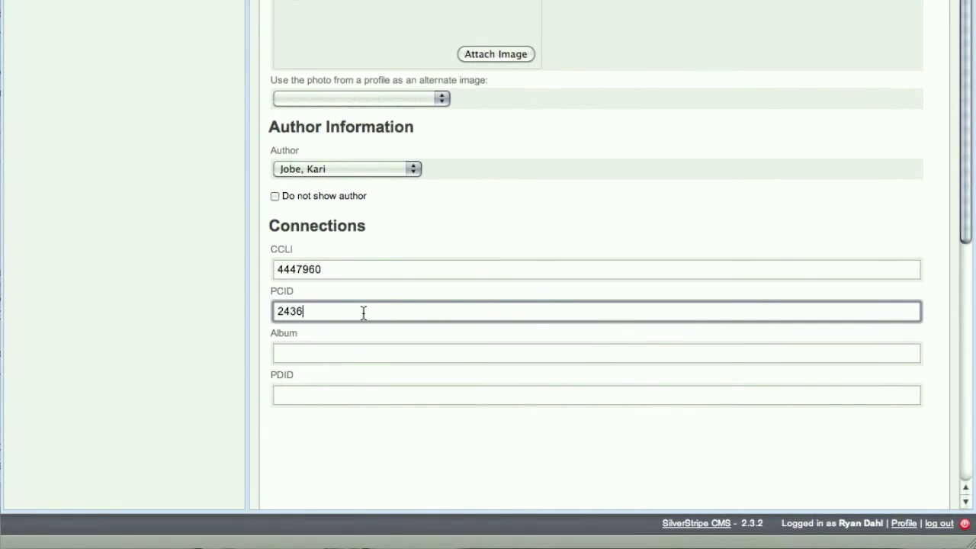
- Review the post's content summary, video body and comments, checking the public Blogs listing in between
scroll(440, 183, up, 10)
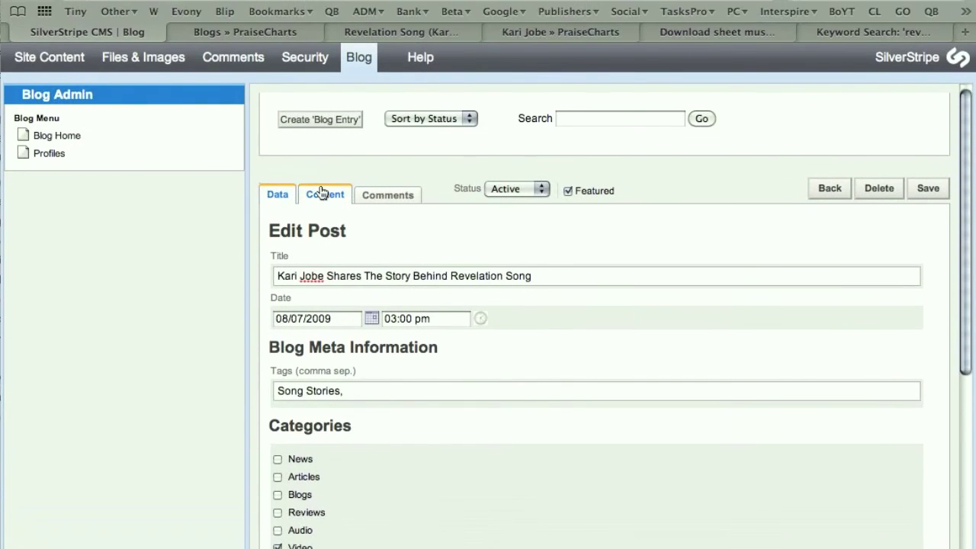
click(321, 193)
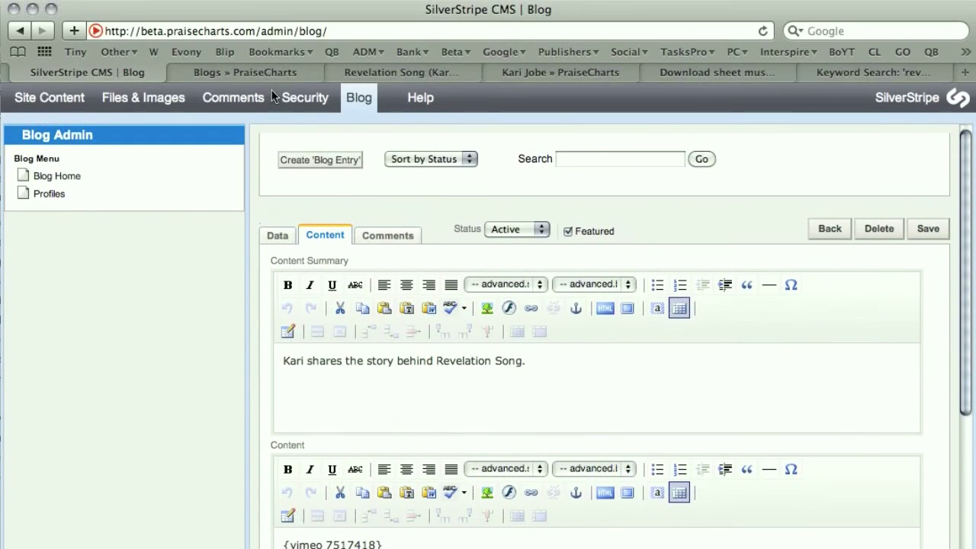
click(271, 75)
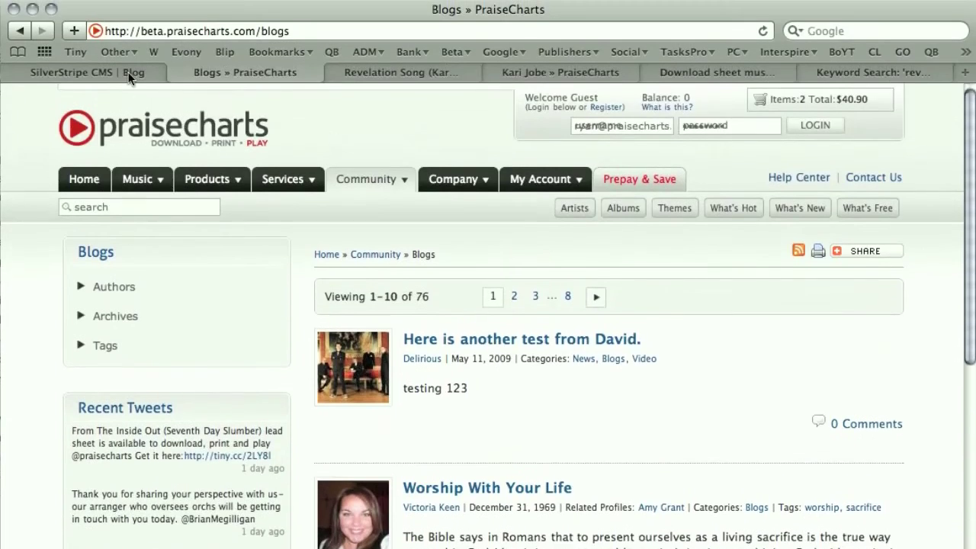
click(131, 71)
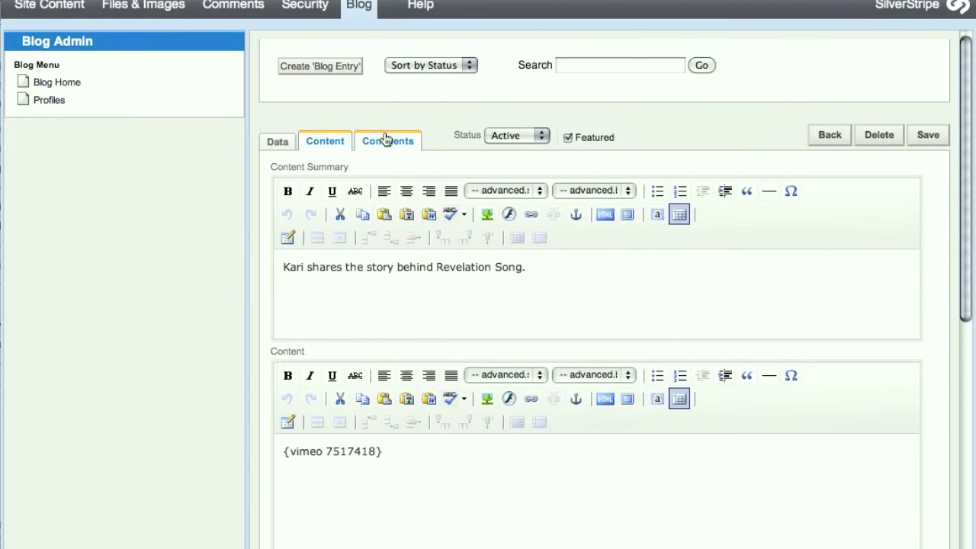
click(387, 140)
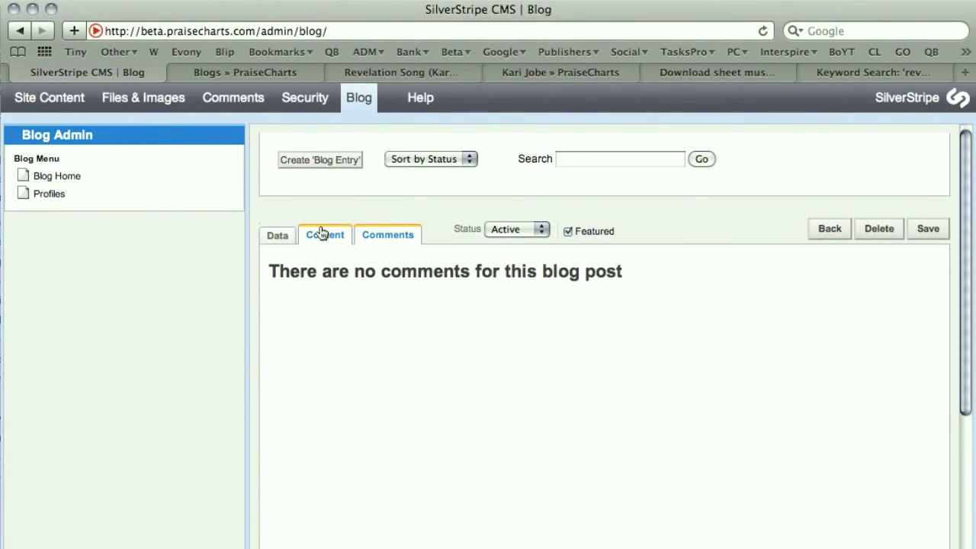
click(321, 233)
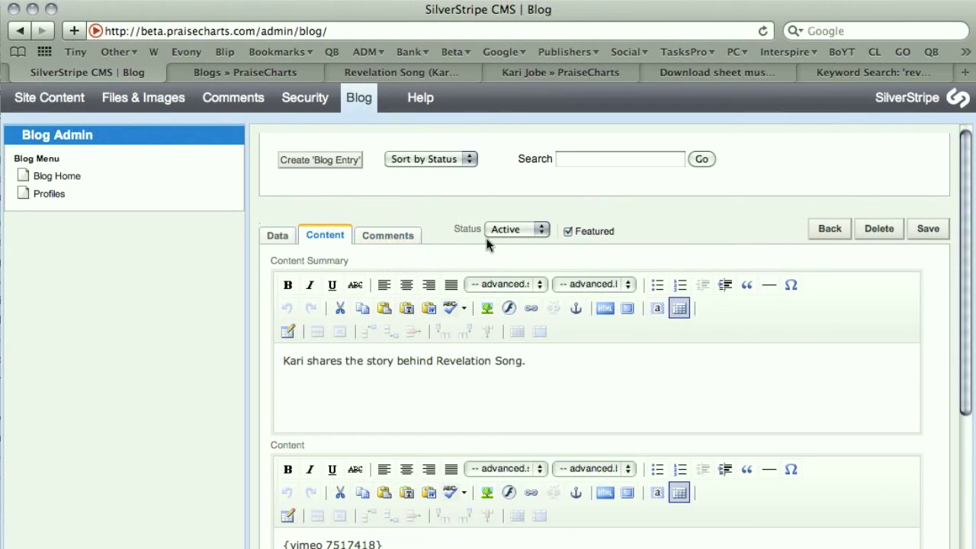
- Check the post's status options, keeping it Active, and return to its data fields
click(540, 231)
click(538, 231)
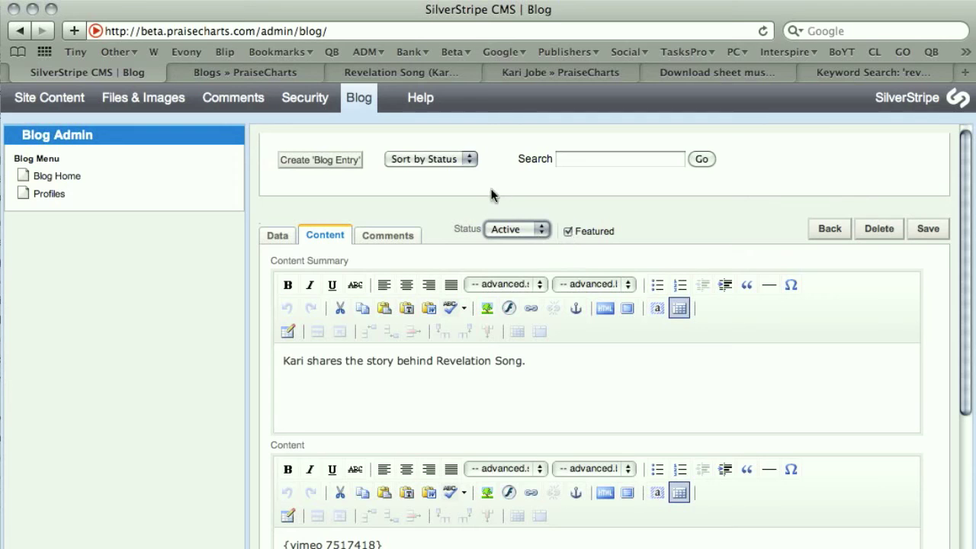
click(268, 238)
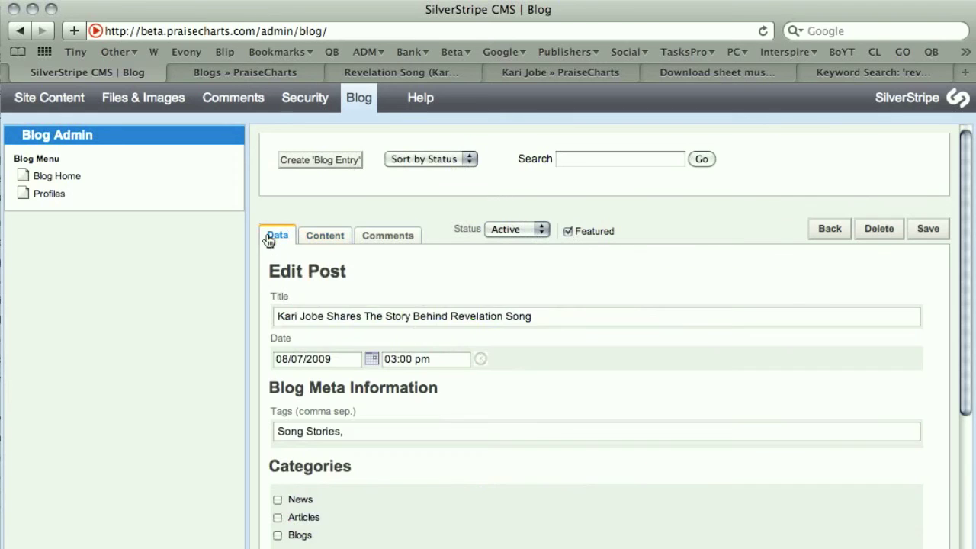
- Review the post's data fields from the title down to the connections and save the post
scroll(715, 336, down, 10)
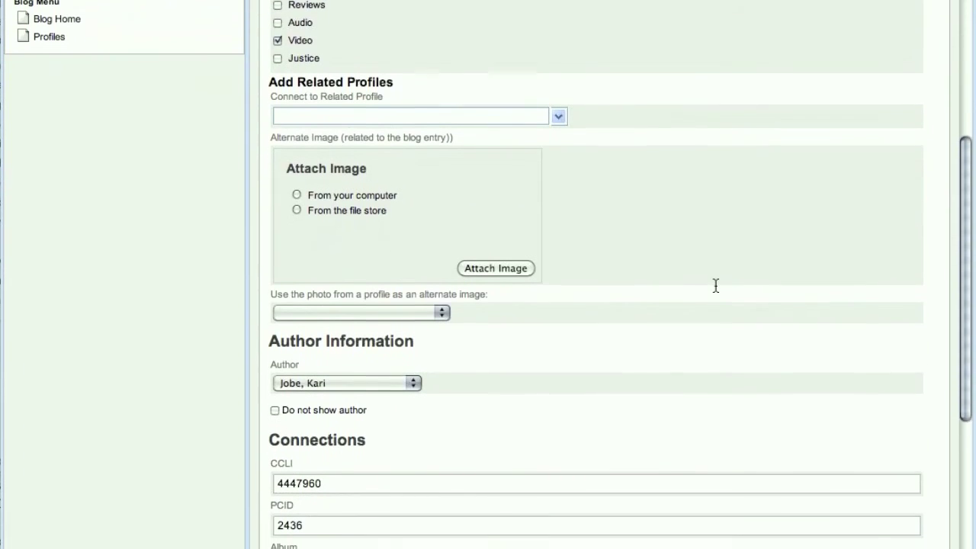
scroll(715, 282, up, 5)
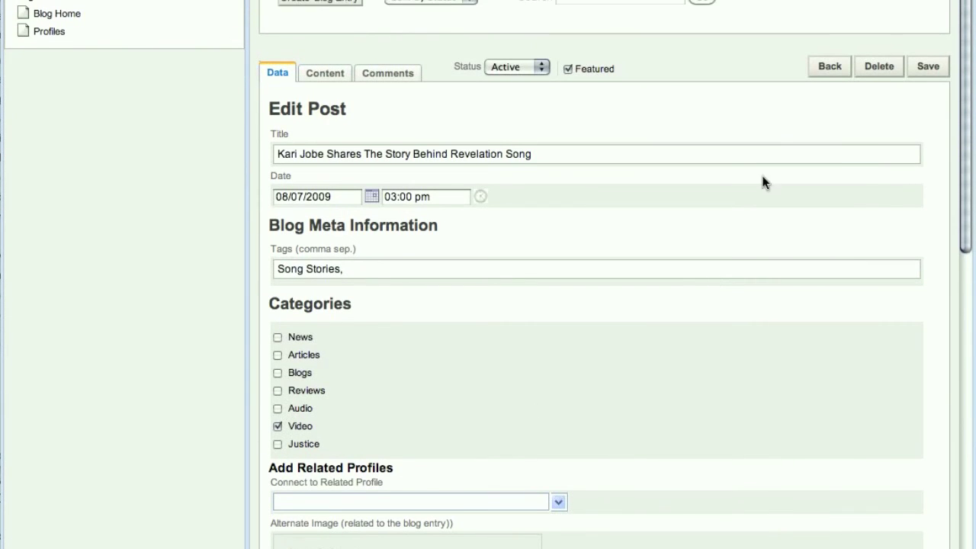
scroll(762, 180, up, 3)
scroll(732, 414, down, 4)
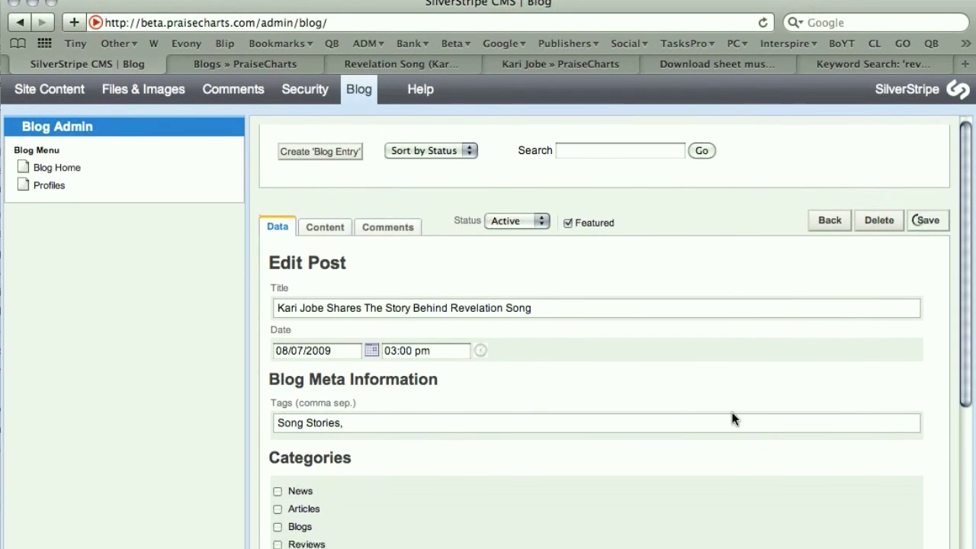
scroll(574, 264, up, 1)
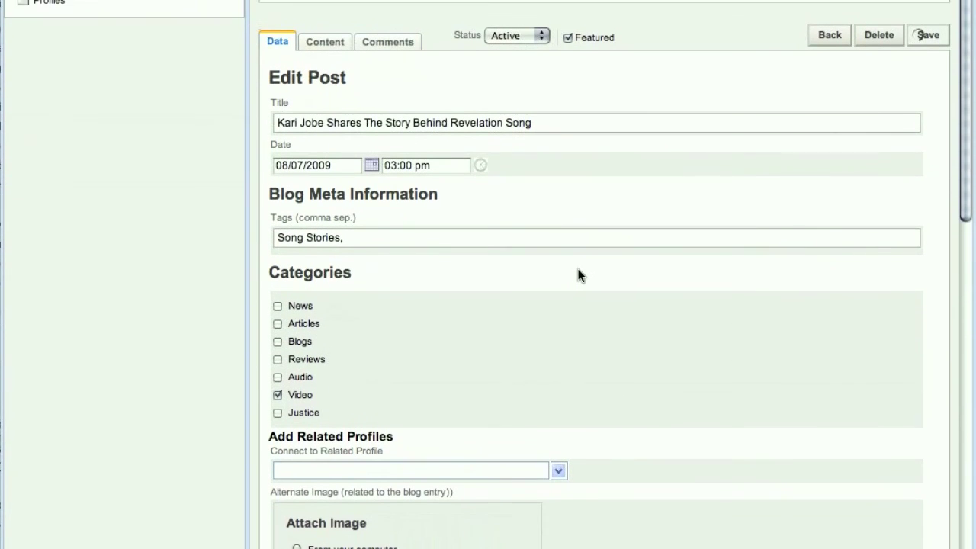
scroll(570, 265, up, 4)
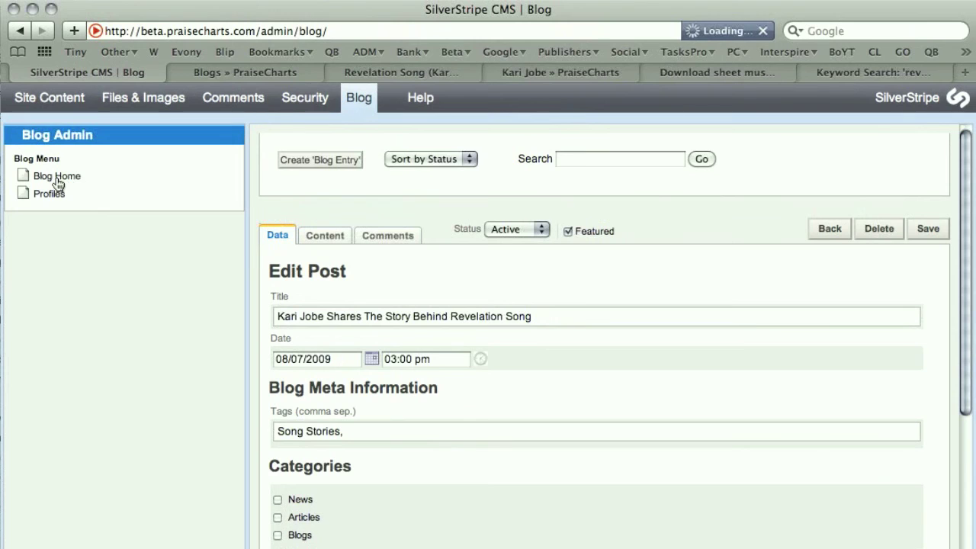
- Return to the blog admin's entry list, look through the listed posts, and switch to the public Blogs listing
click(57, 177)
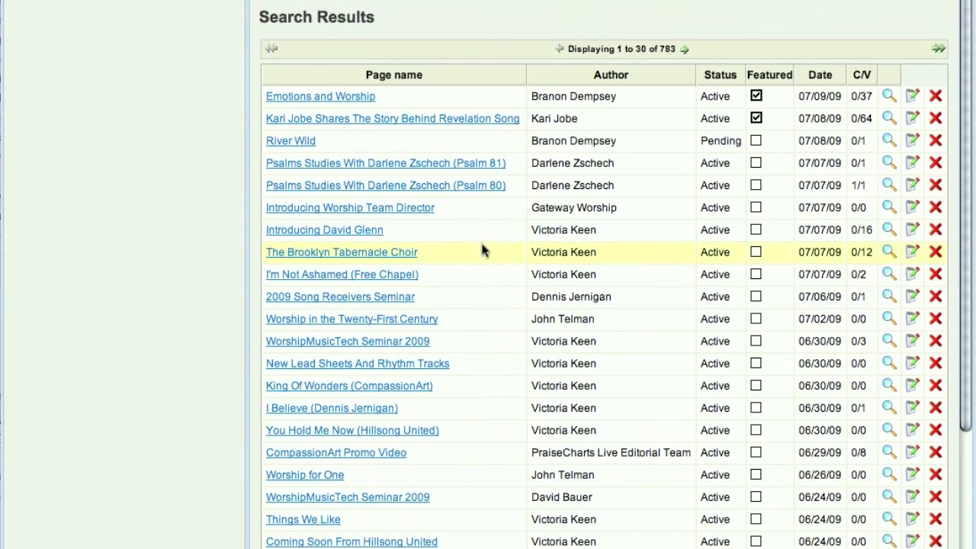
scroll(481, 250, down, 5)
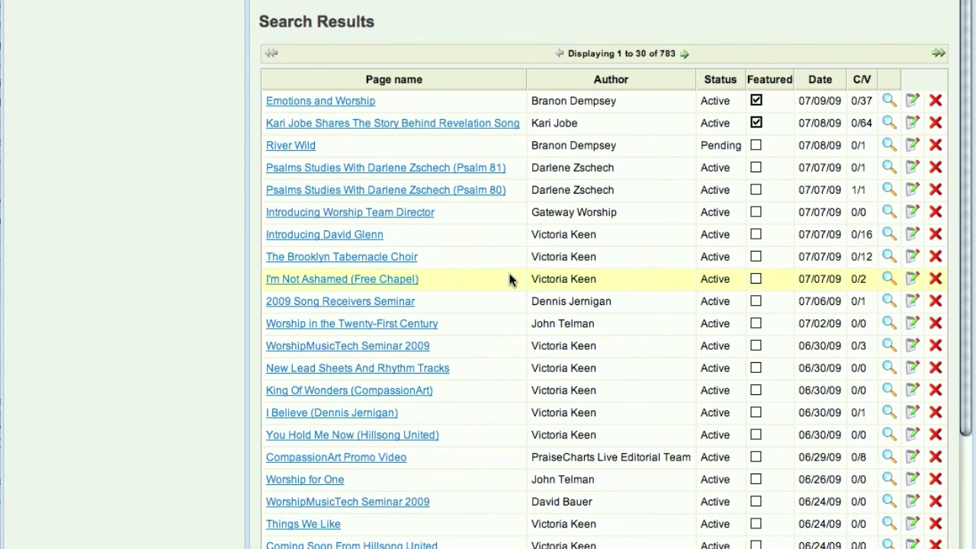
scroll(496, 234, down, 5)
scroll(495, 278, up, 5)
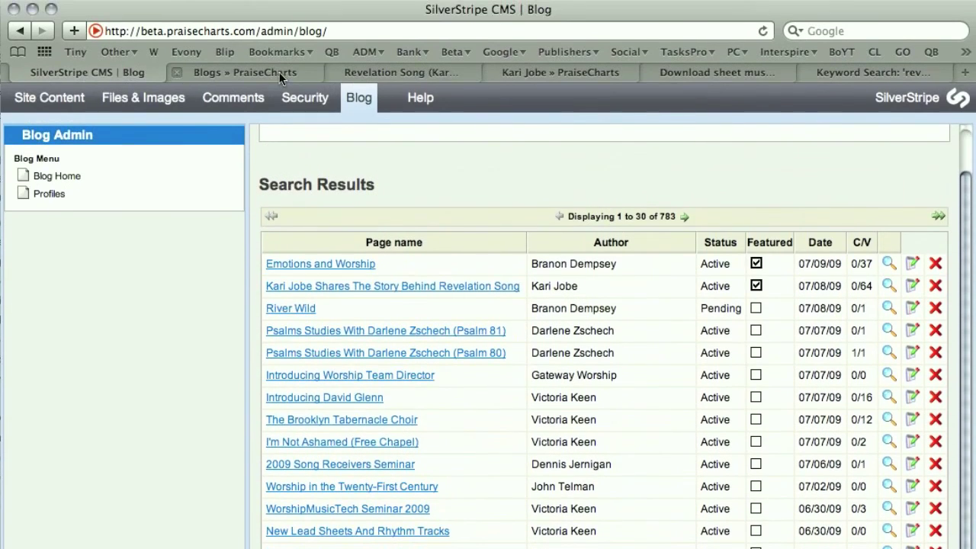
click(279, 72)
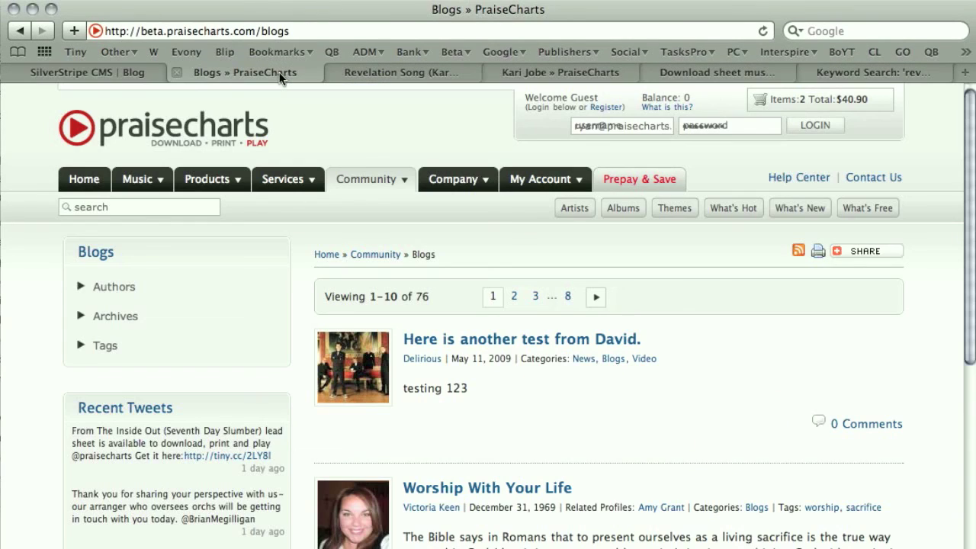